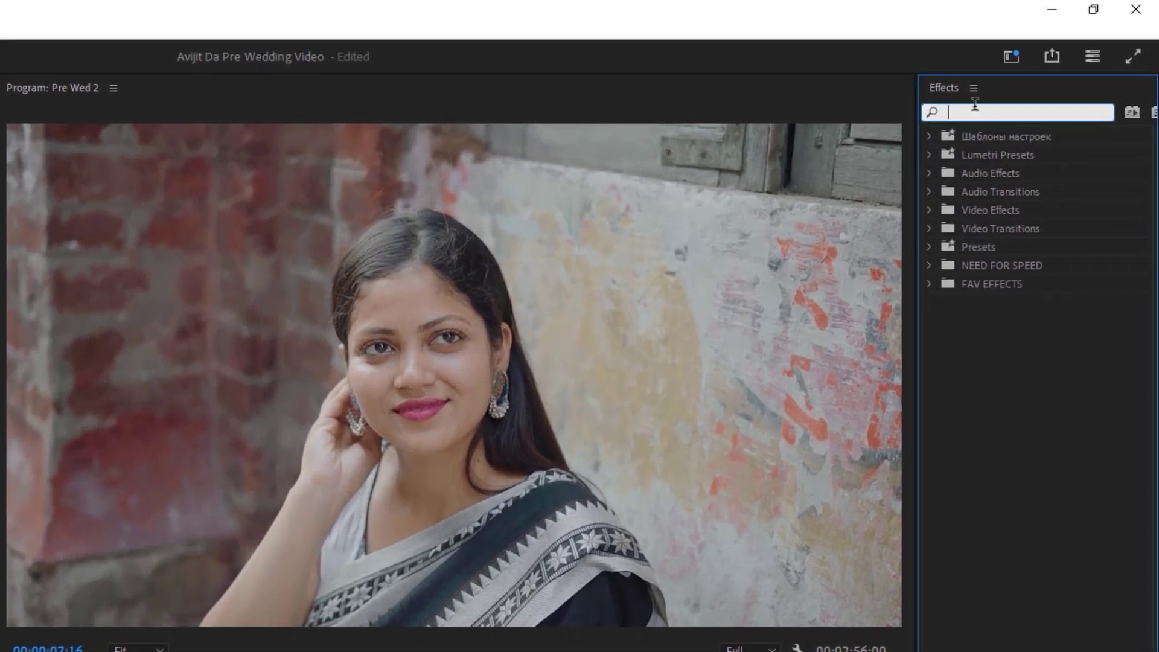
Search the Effects panel for 'beauty' and apply Beauty Box to clip C9993.MP4.
left_click(971, 111)
type("beauty")
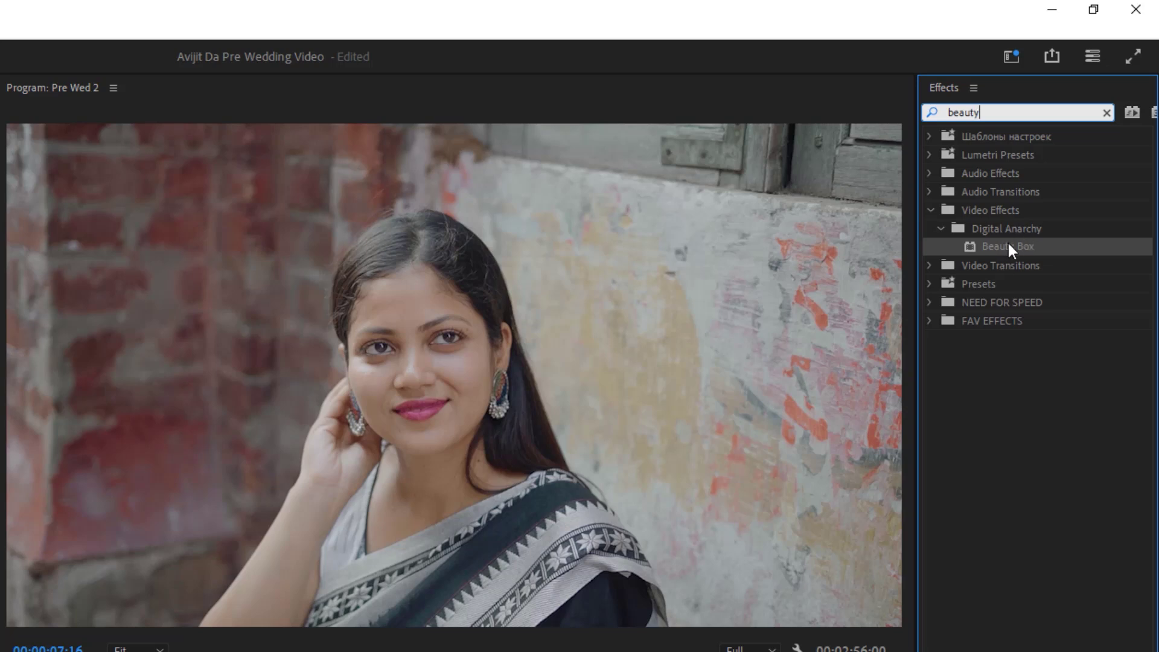
left_click_drag(1012, 245, 545, 549)
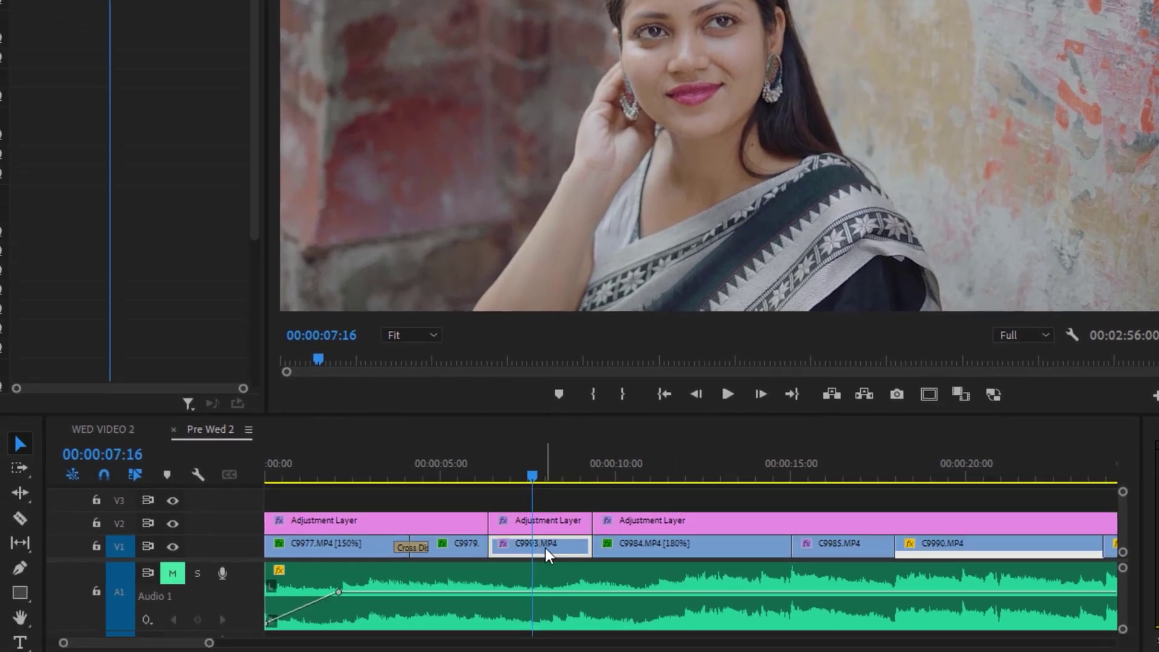
Select C9993.MP4 and widen the Effect Controls to show Beauty Box's parameters.
left_click(542, 546)
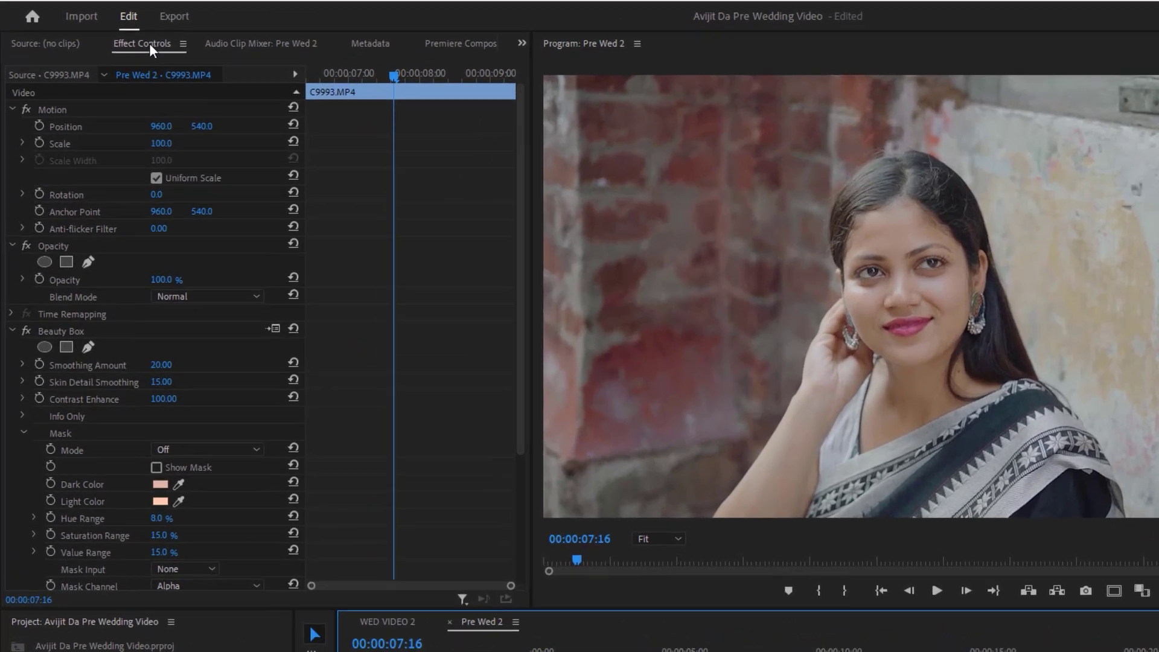
left_click_drag(523, 346, 521, 446)
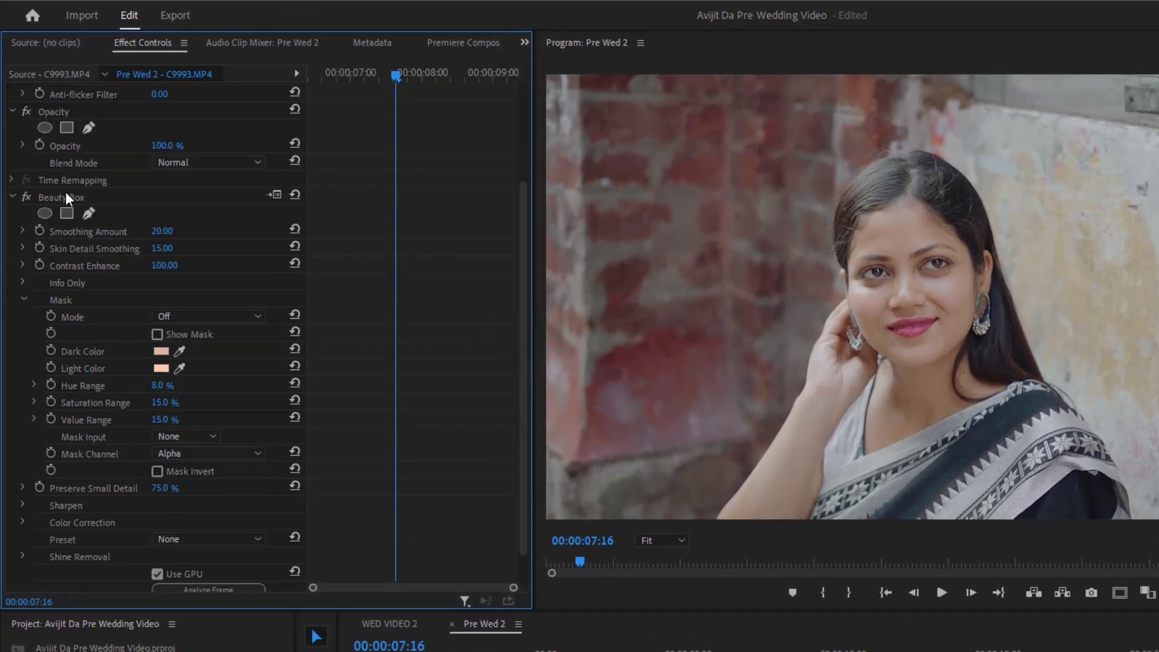
left_click_drag(307, 346, 398, 348)
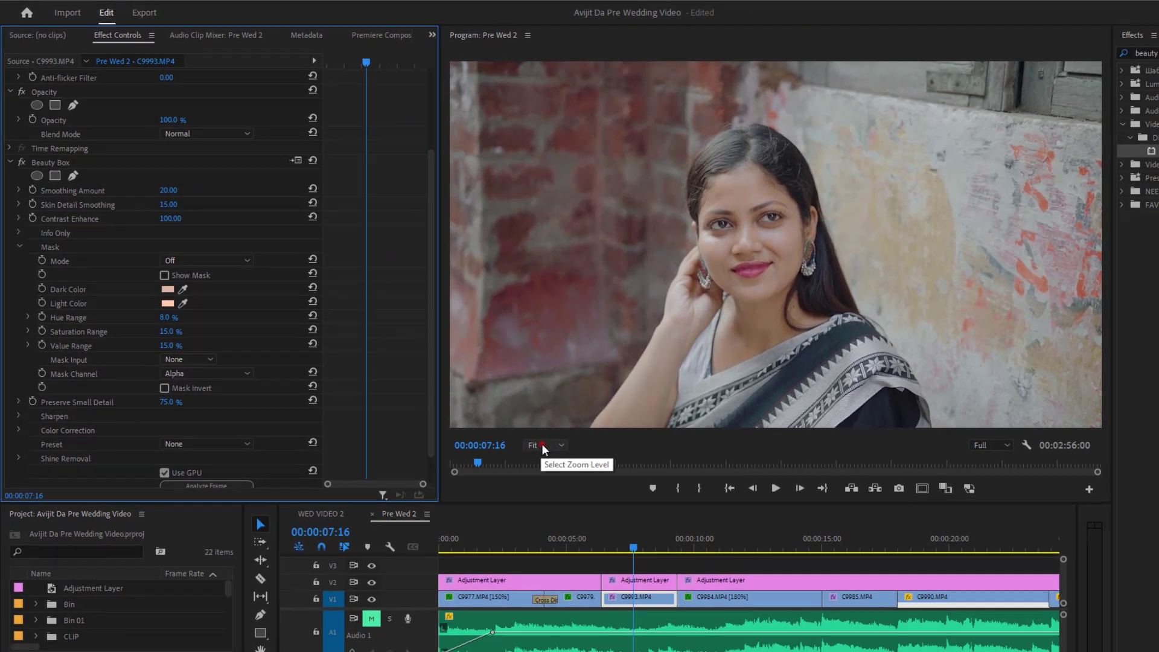
Enlarge the Program monitor preview to 75%.
left_click(541, 445)
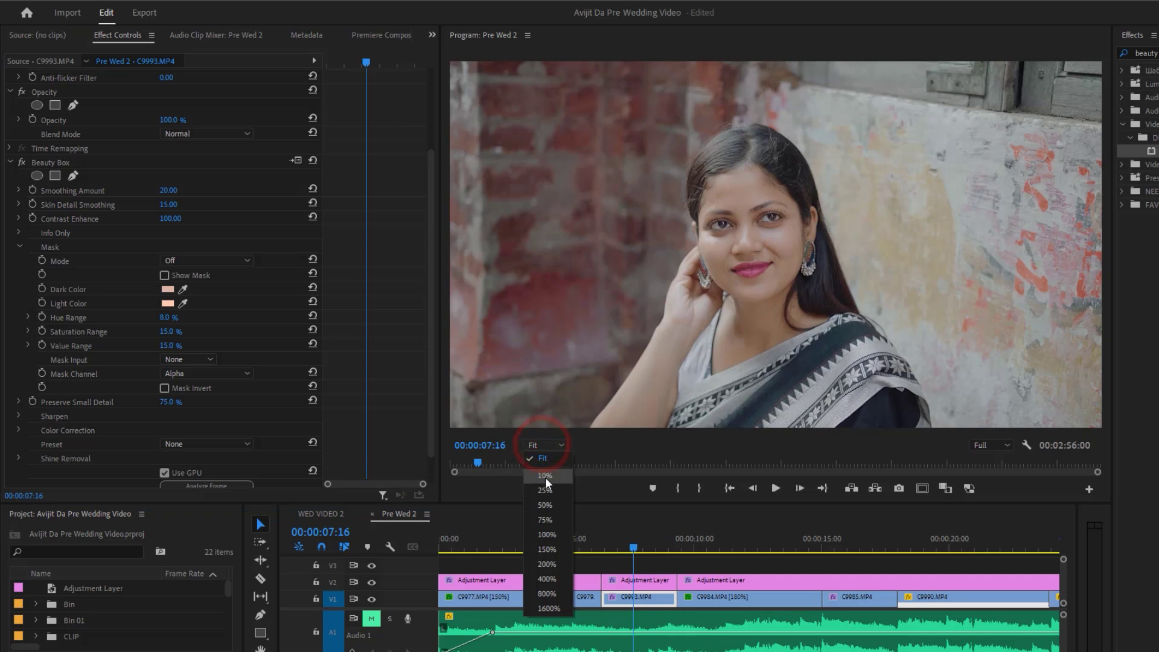
left_click(545, 520)
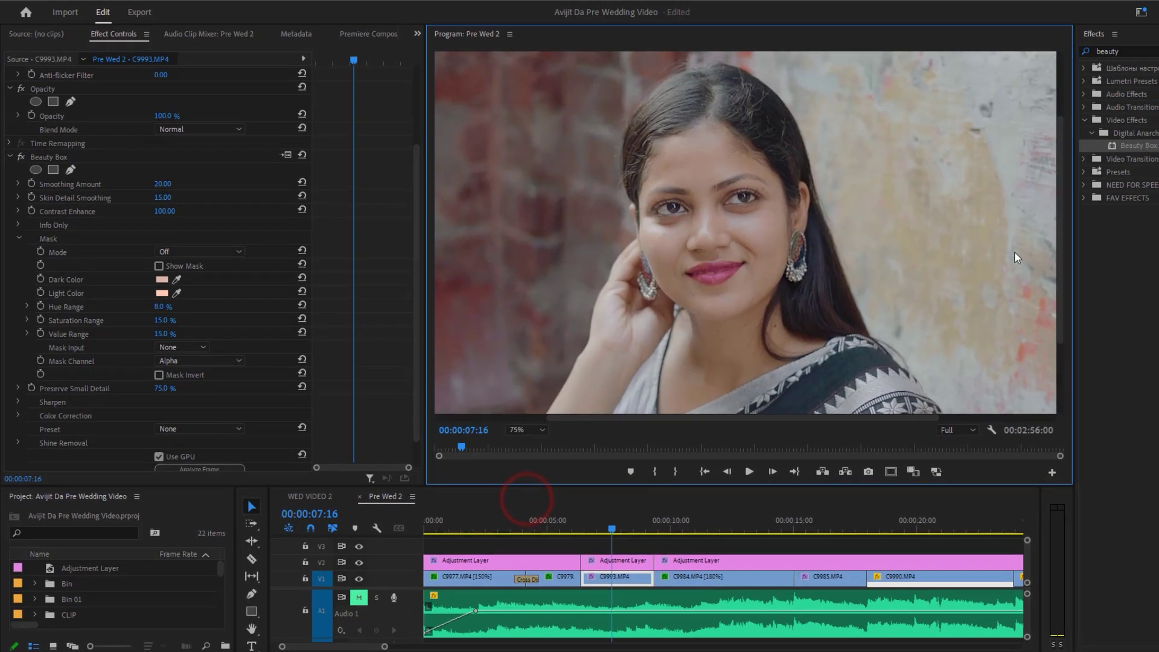
left_click_drag(1061, 205, 1060, 227)
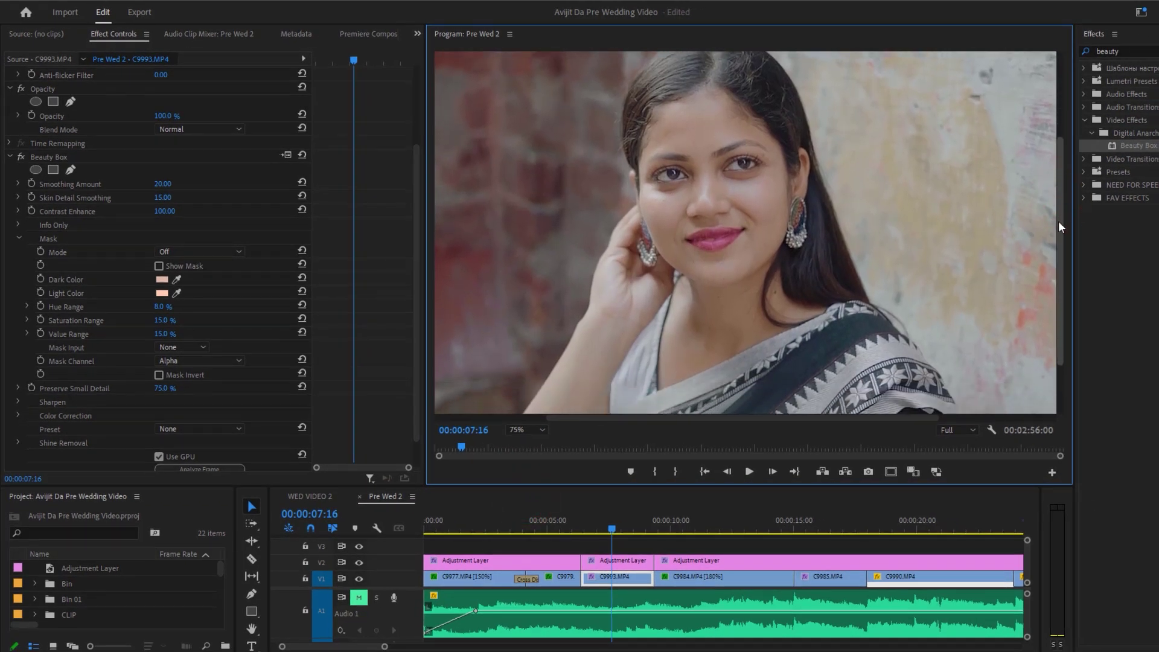
left_click_drag(746, 418, 735, 419)
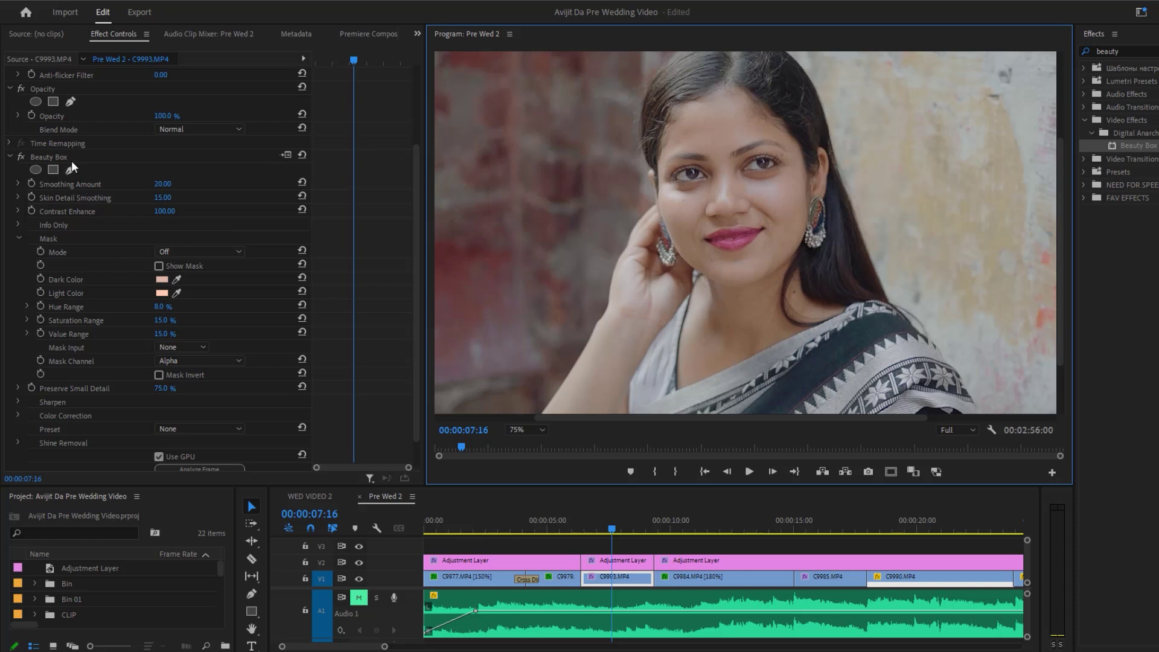
Set Mask Mode to Set Color, sampling dark skin from her neck and light skin between her eyes.
left_click(192, 253)
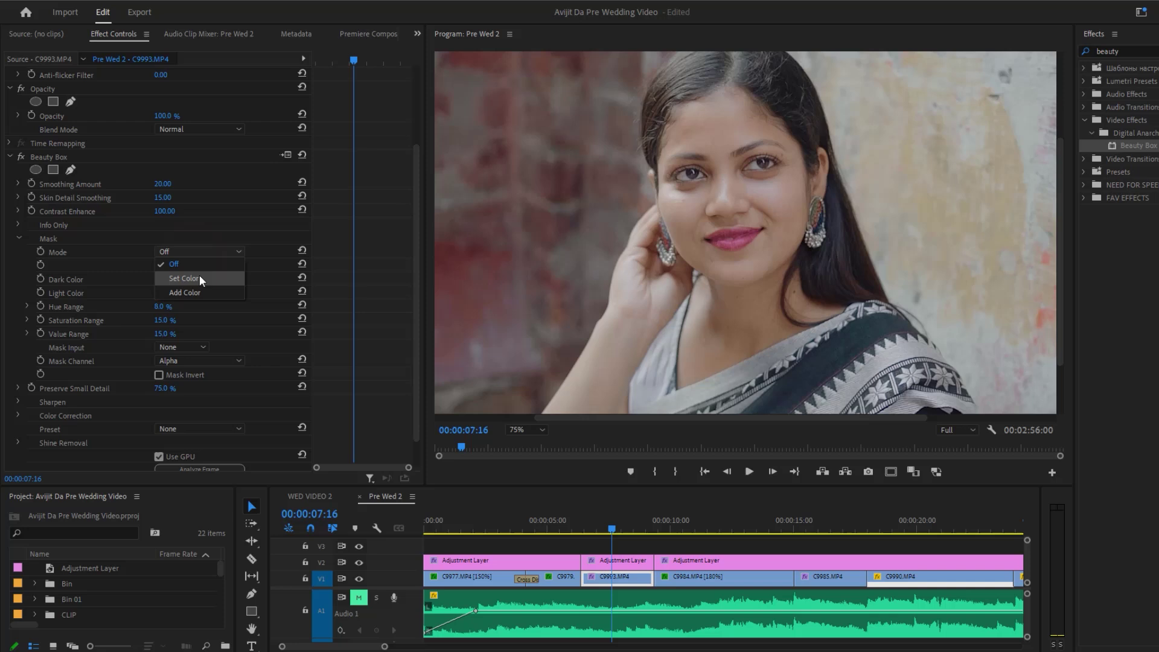
left_click(200, 279)
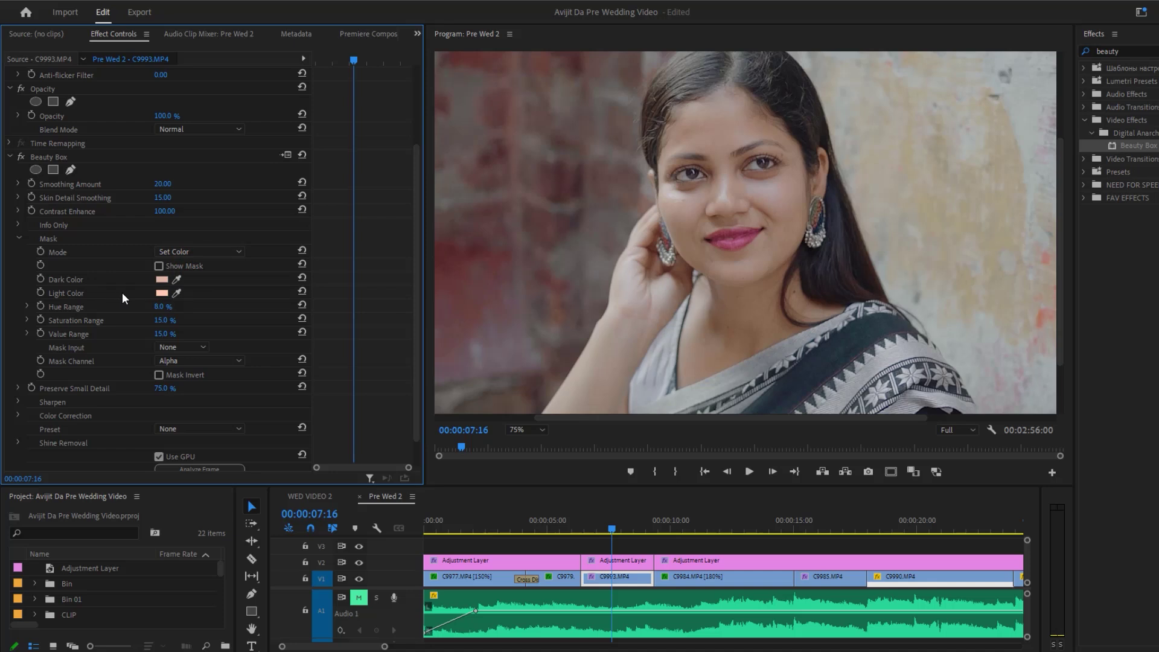
left_click(177, 279)
left_click(748, 304)
left_click(743, 329)
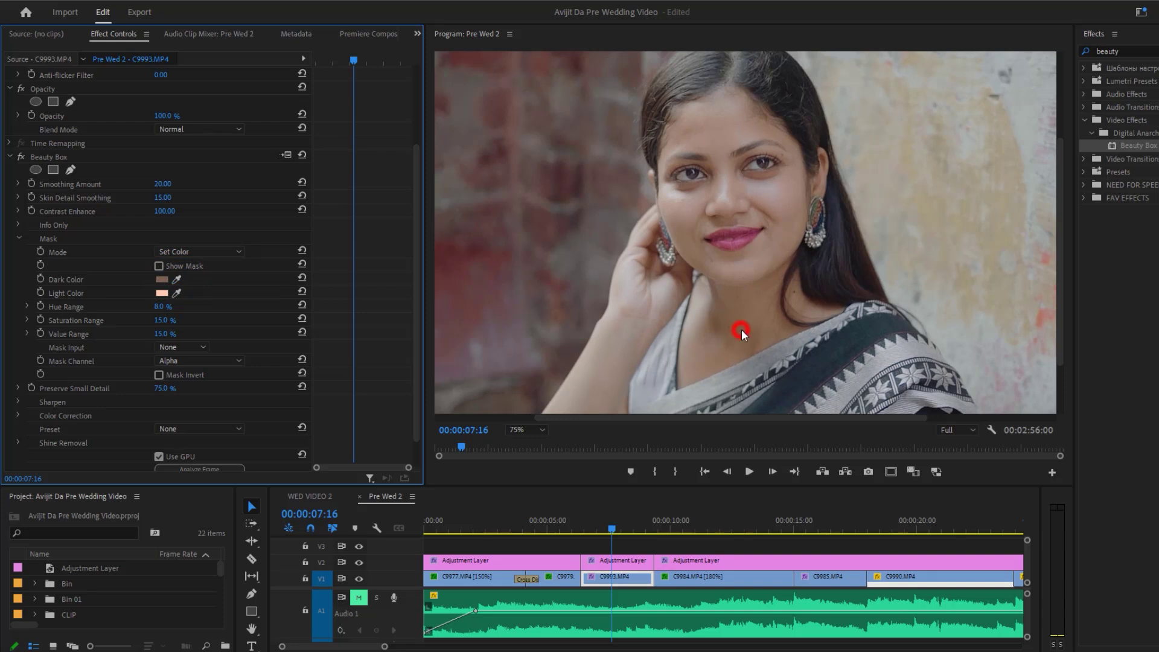
left_click(176, 292)
left_click(729, 184)
Toggle Beauty Box off and on to compare the clip.
left_click(23, 160)
left_click(23, 160)
left_click(23, 160)
left_click(23, 158)
Show the black-and-white skin mask and widen Hue Range to 15%.
left_click(158, 266)
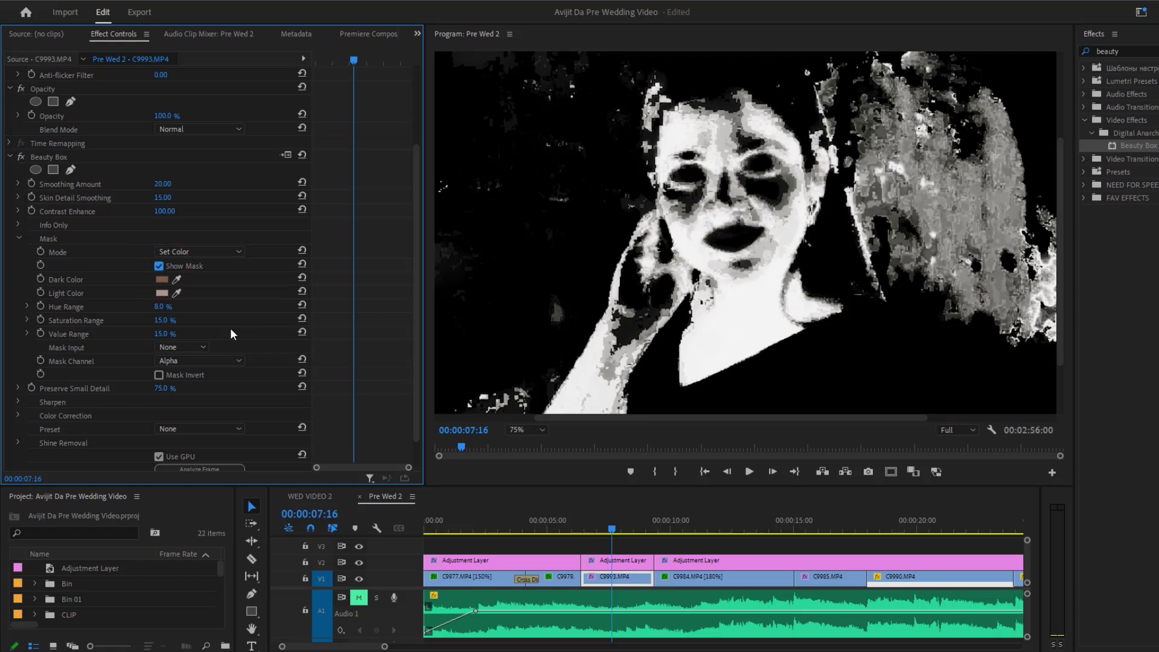
scroll(231, 330, "down", 1)
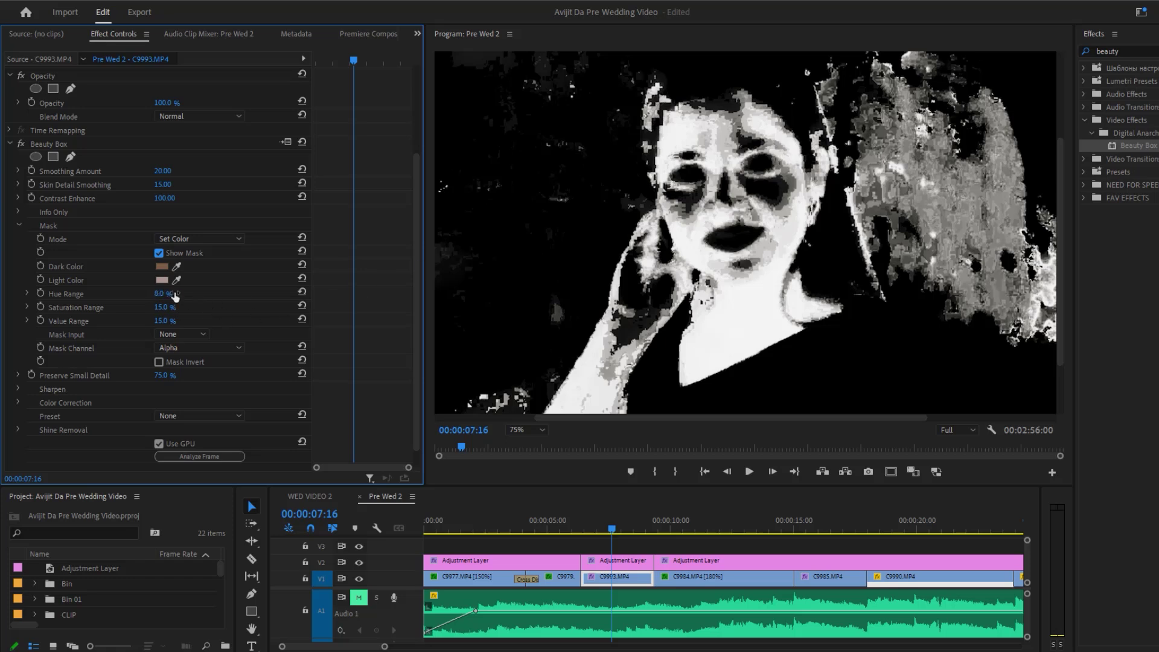
left_click_drag(161, 294, 169, 308)
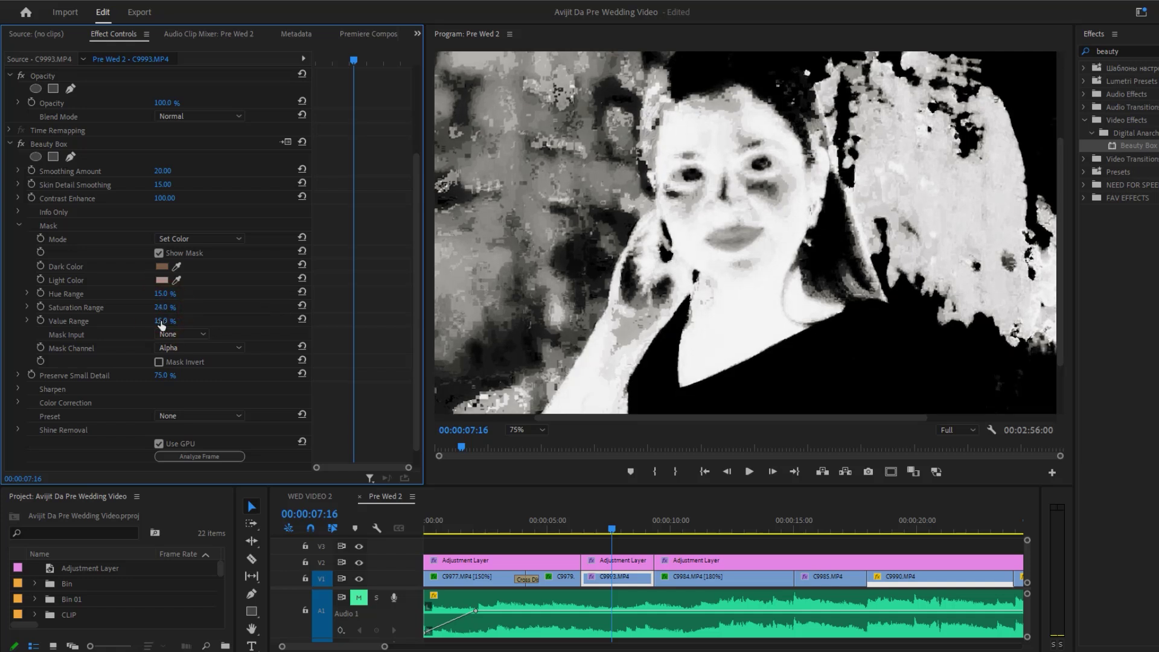
Settle Value Range at 11% and turn the mask display back off.
left_click_drag(162, 320, 163, 323)
type("0")
key("Return")
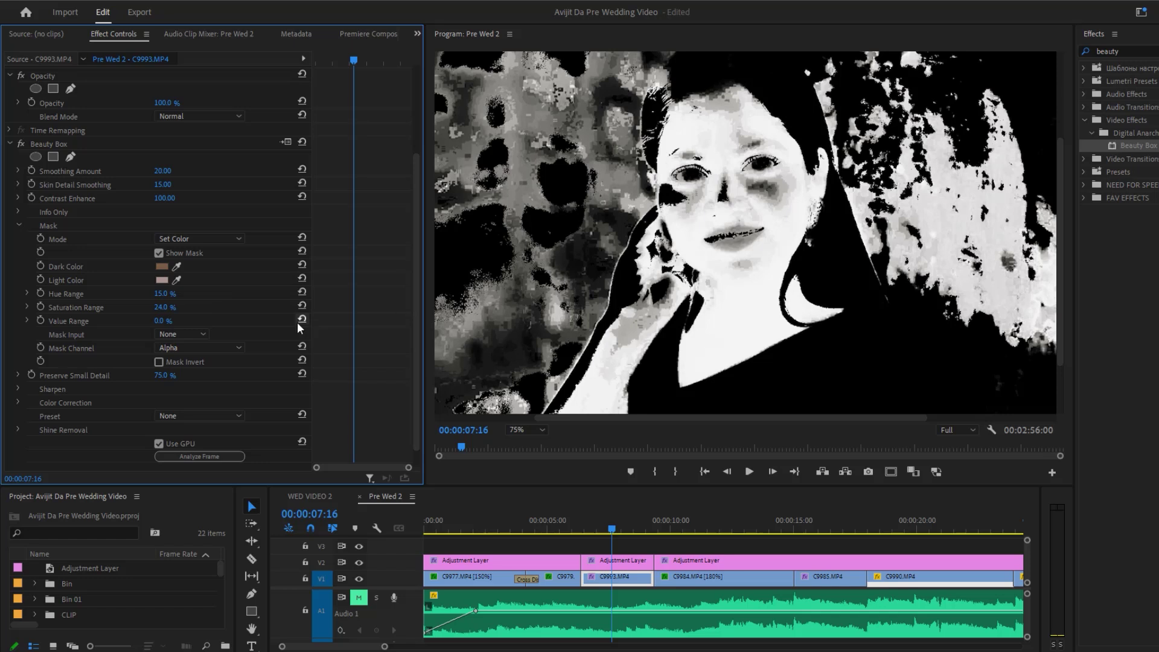
left_click(163, 322)
type("12")
key("Return")
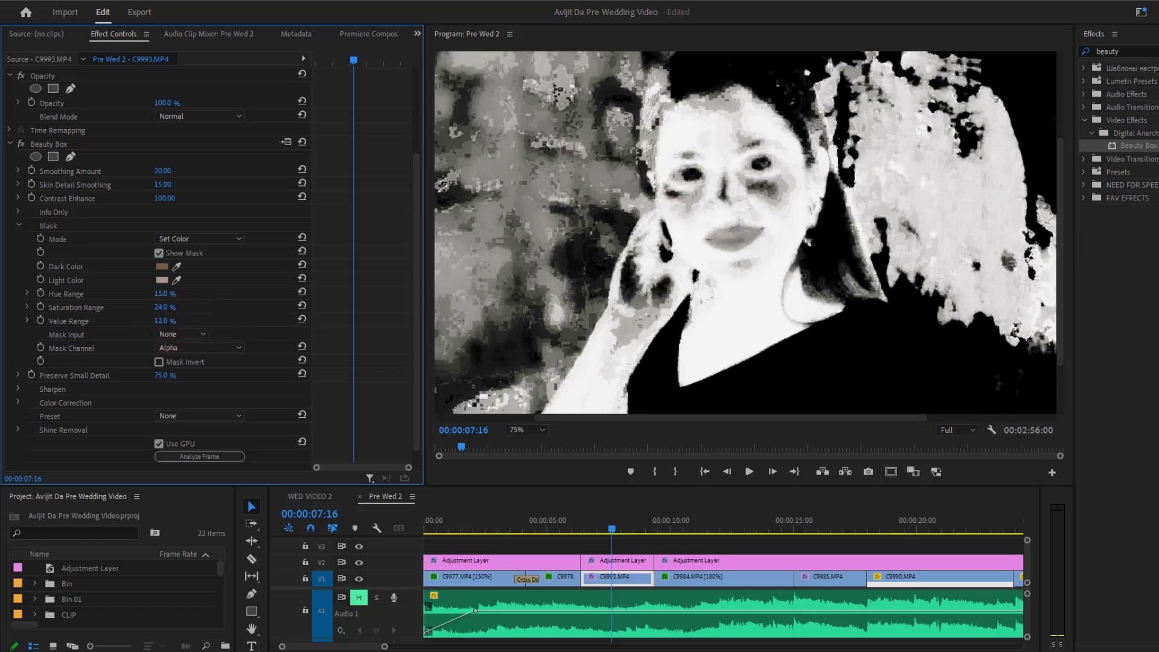
type("8")
key("Return")
left_click_drag(160, 321, 169, 321)
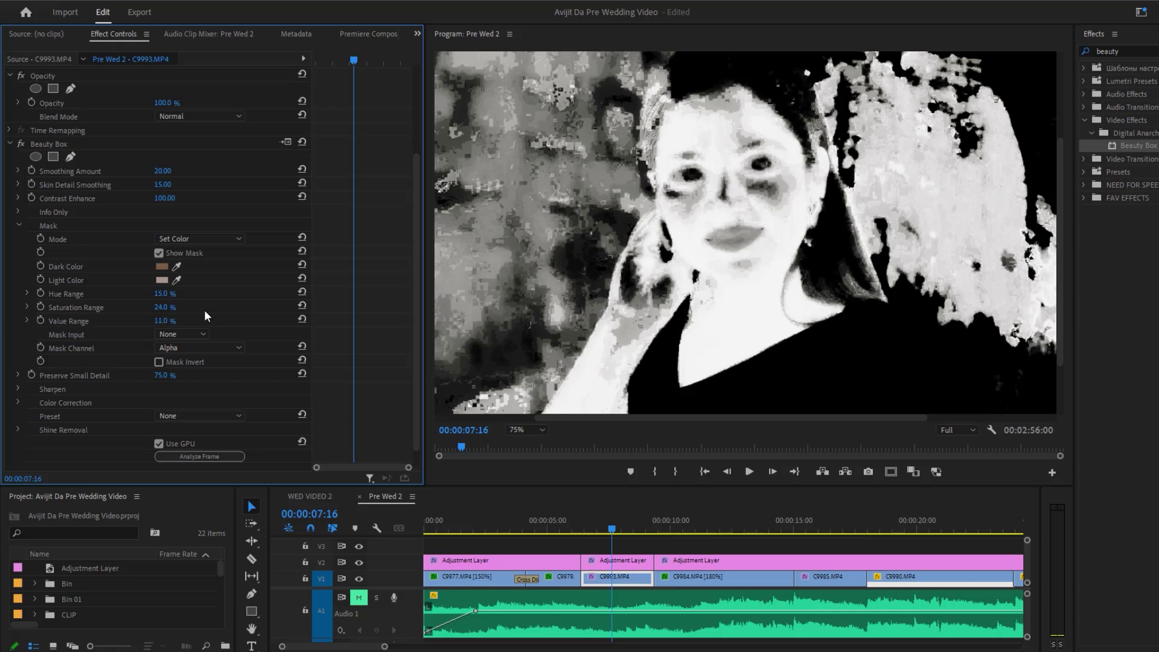
left_click(158, 254)
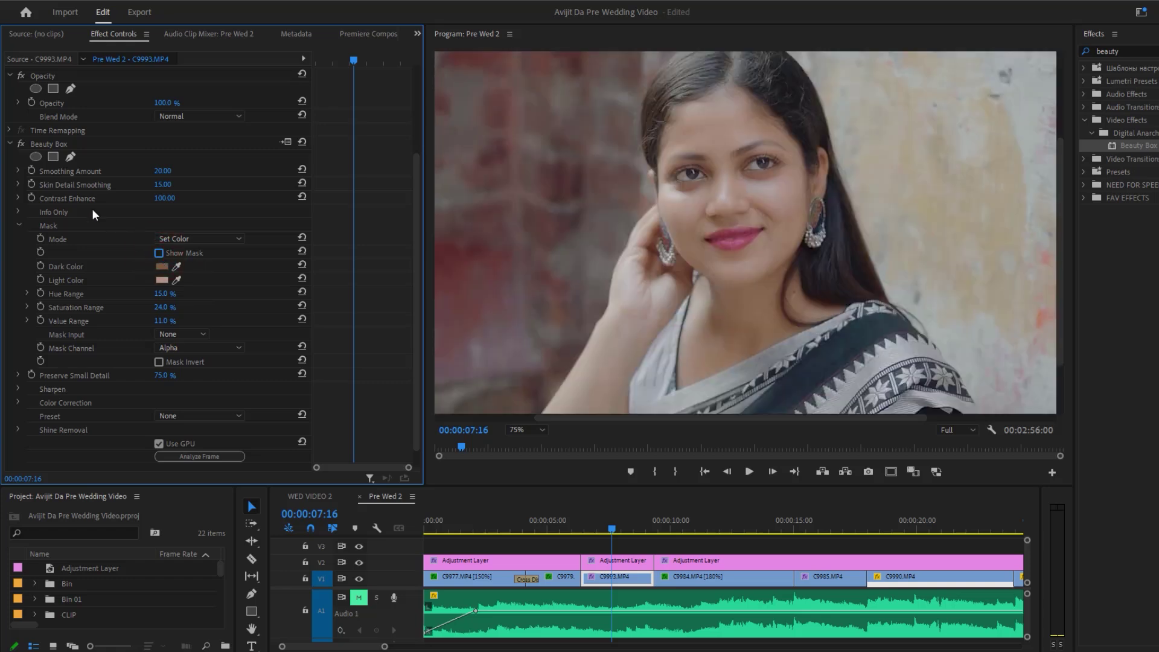
Toggle Beauty Box off and on to compare before and after.
left_click(20, 144)
left_click(22, 145)
left_click(21, 145)
left_click(21, 145)
Set Smoothing Amount 28, Skin Detail Smoothing 51 and Preserve Small Detail 85%.
left_click_drag(162, 170, 181, 170)
left_click_drag(161, 184, 180, 184)
left_click_drag(162, 171, 158, 171)
left_click_drag(161, 196, 175, 199)
scroll(258, 237, "down", 1)
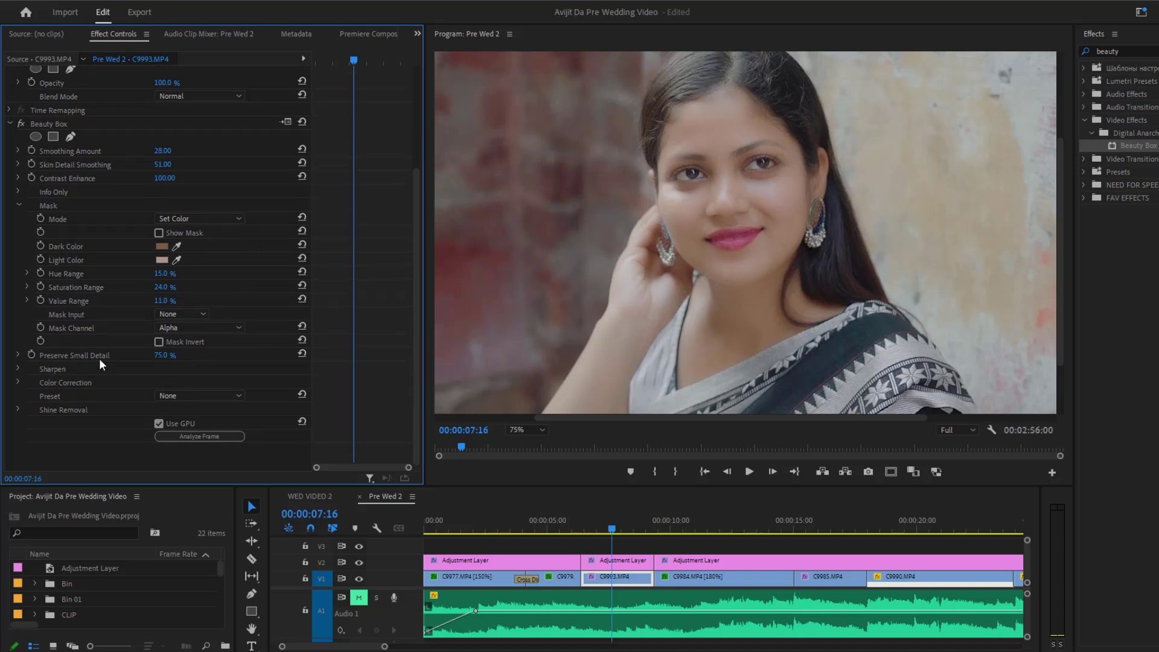
left_click(161, 356)
left_click_drag(162, 357, 205, 362)
Enable masked sharpening with Use Mask and a Sharpen Amount of 12.
left_click(18, 369)
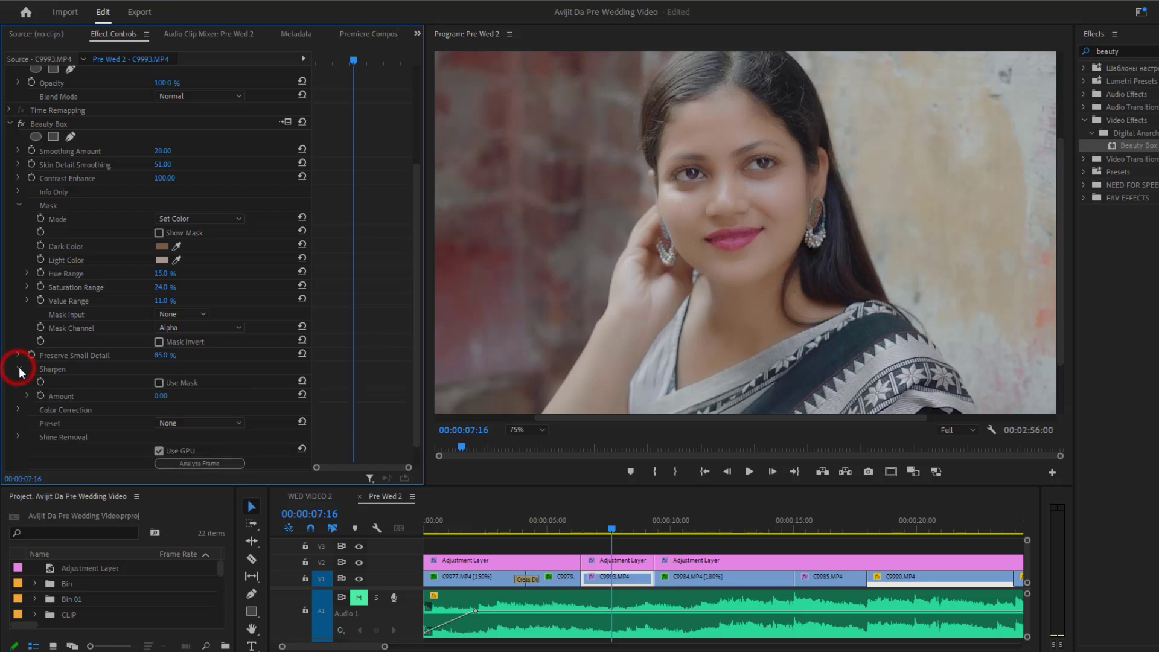
left_click(160, 386)
left_click(160, 234)
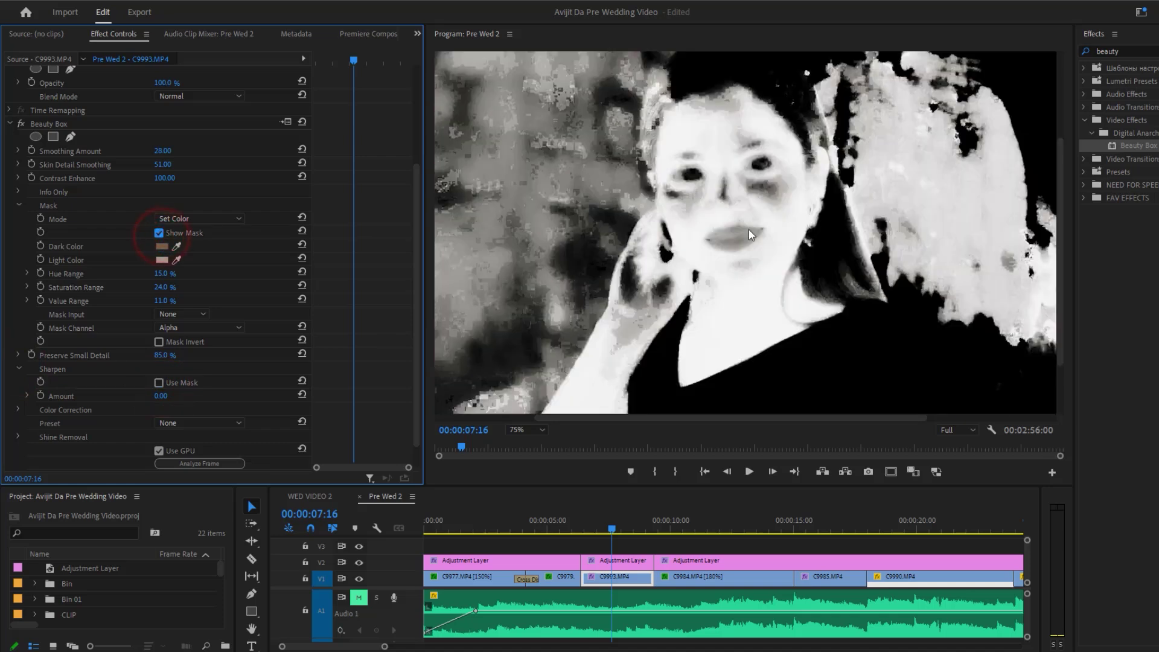
left_click(160, 234)
left_click(159, 383)
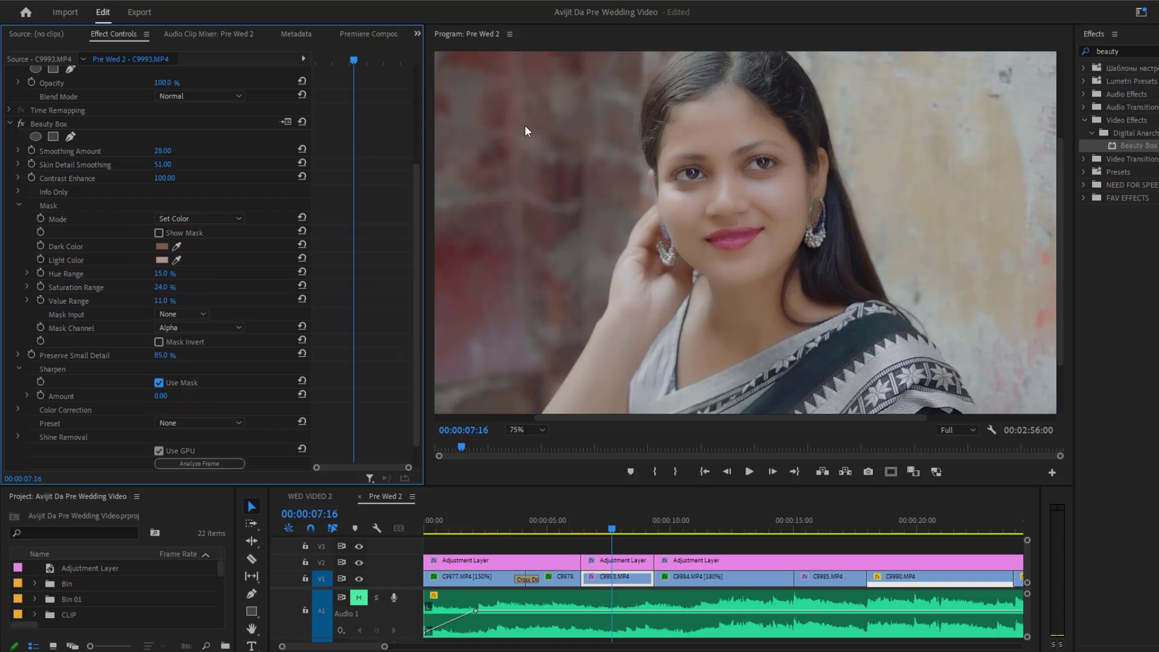
left_click_drag(161, 396, 171, 396)
left_click_drag(163, 396, 156, 396)
scroll(258, 393, "down", 1)
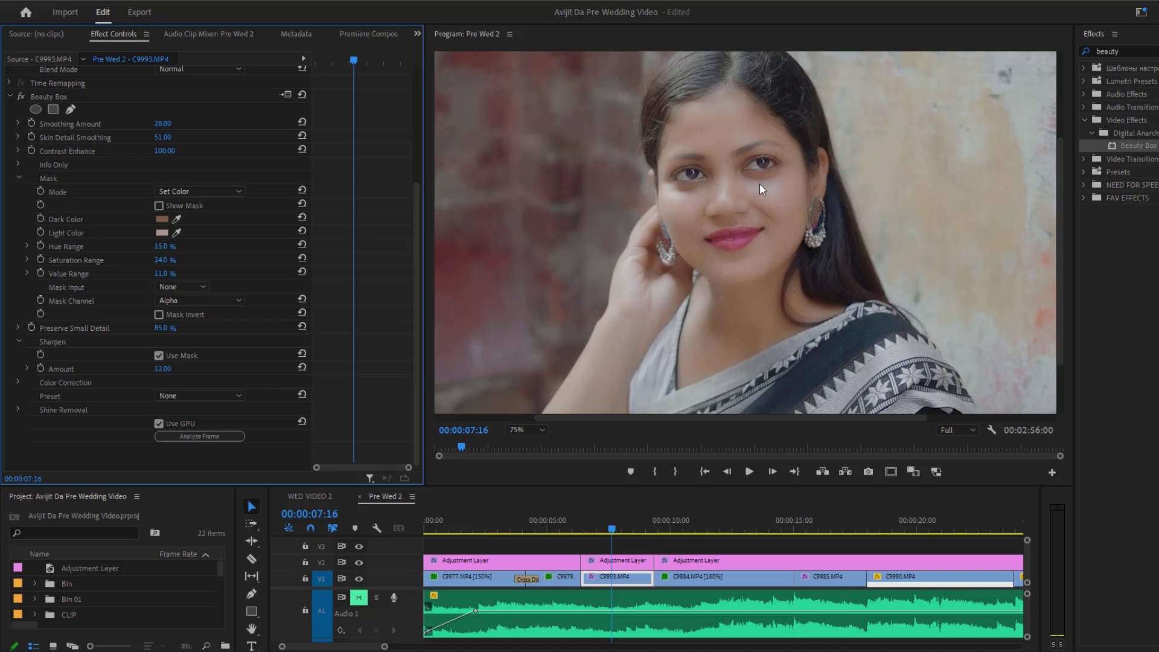
left_click(20, 382)
scroll(100, 392, "down", 2)
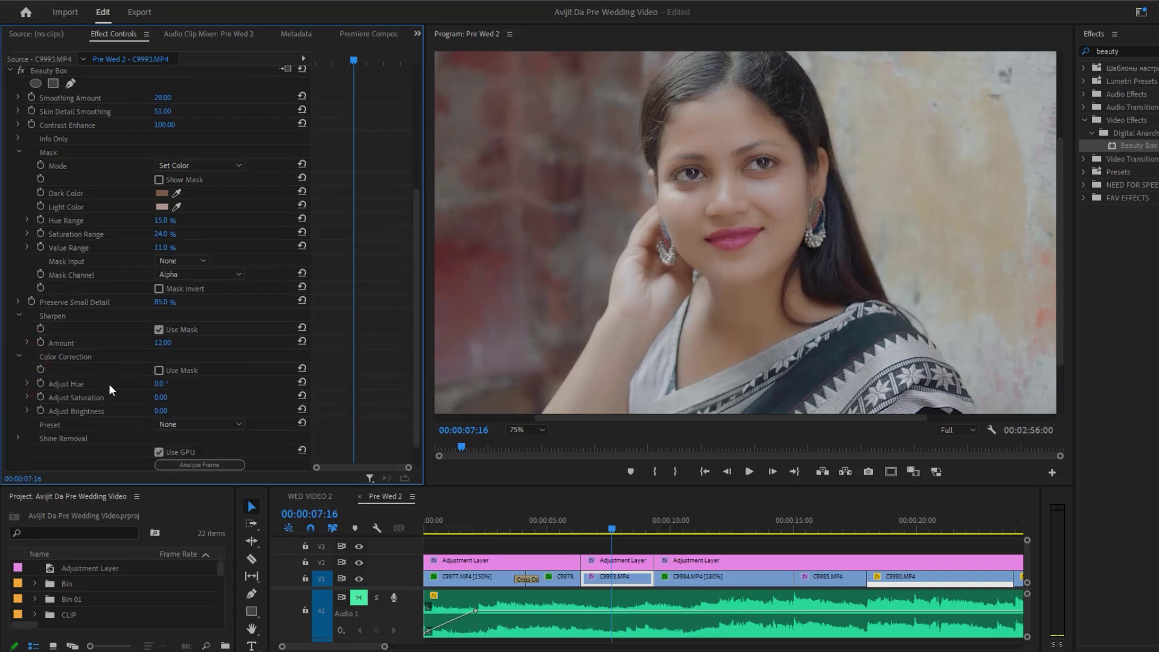
Turn on Use Mask for Color Correction with hue 0, saturation 30 and brightness 2.
left_click(159, 371)
left_click_drag(160, 384, 206, 383)
left_click(302, 381)
left_click(161, 399)
left_click_drag(160, 399, 171, 398)
left_click_drag(161, 411, 165, 410)
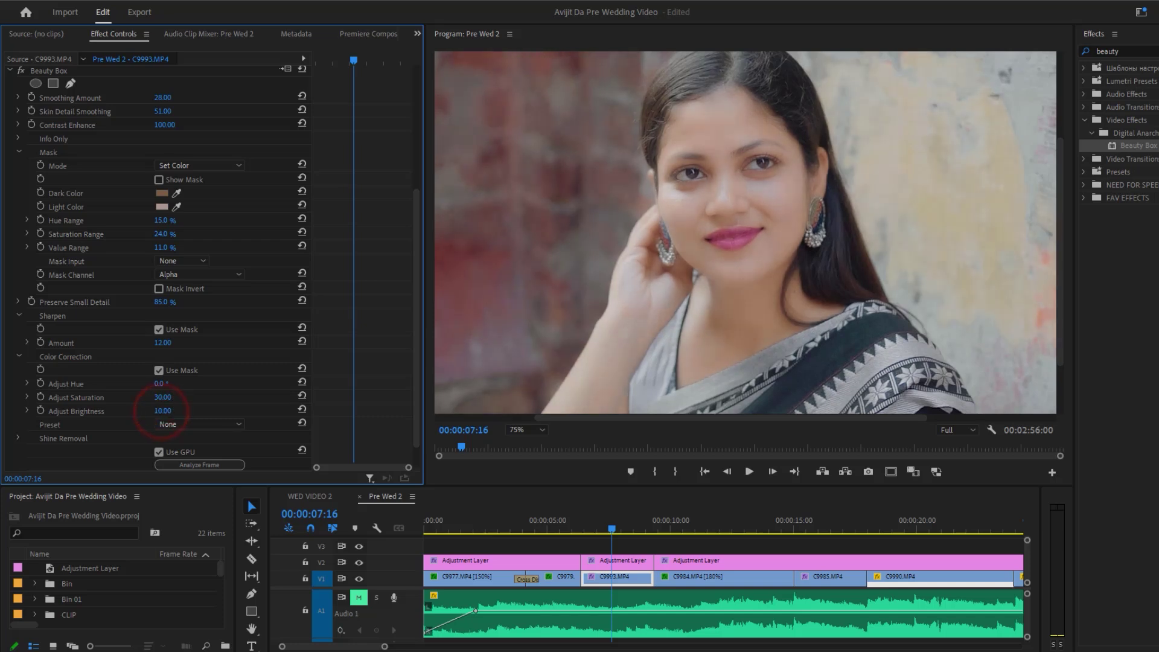
left_click(162, 410)
type("2")
left_click(206, 410)
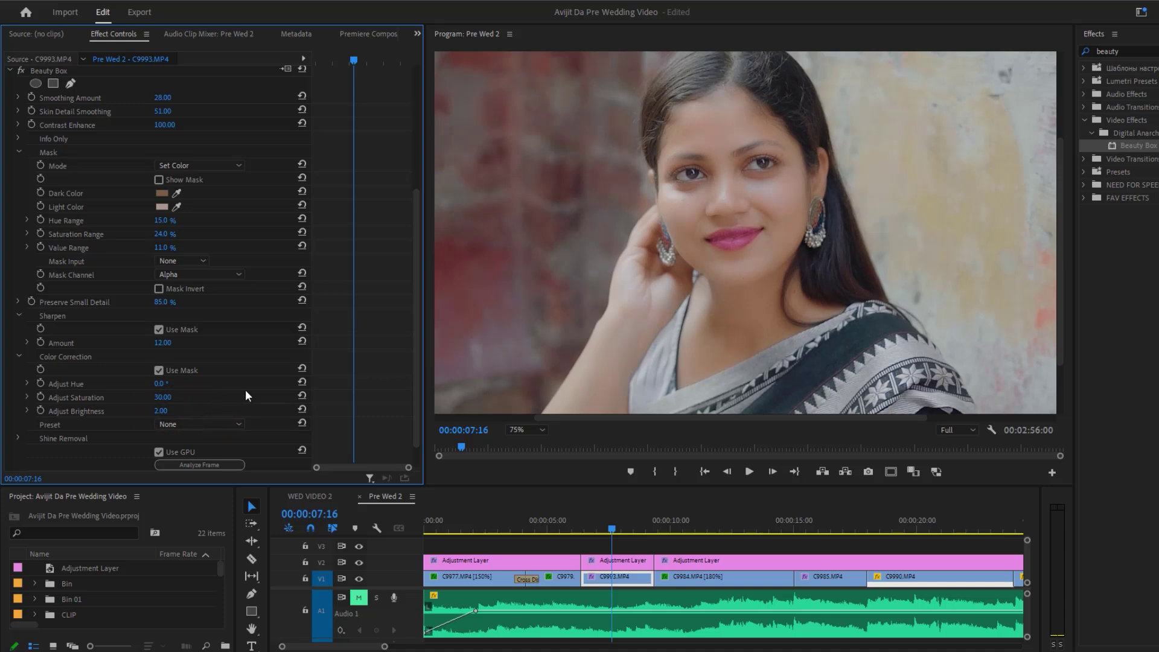
Browse the Beauty Box look presets and leave Preset at None.
left_click(182, 424)
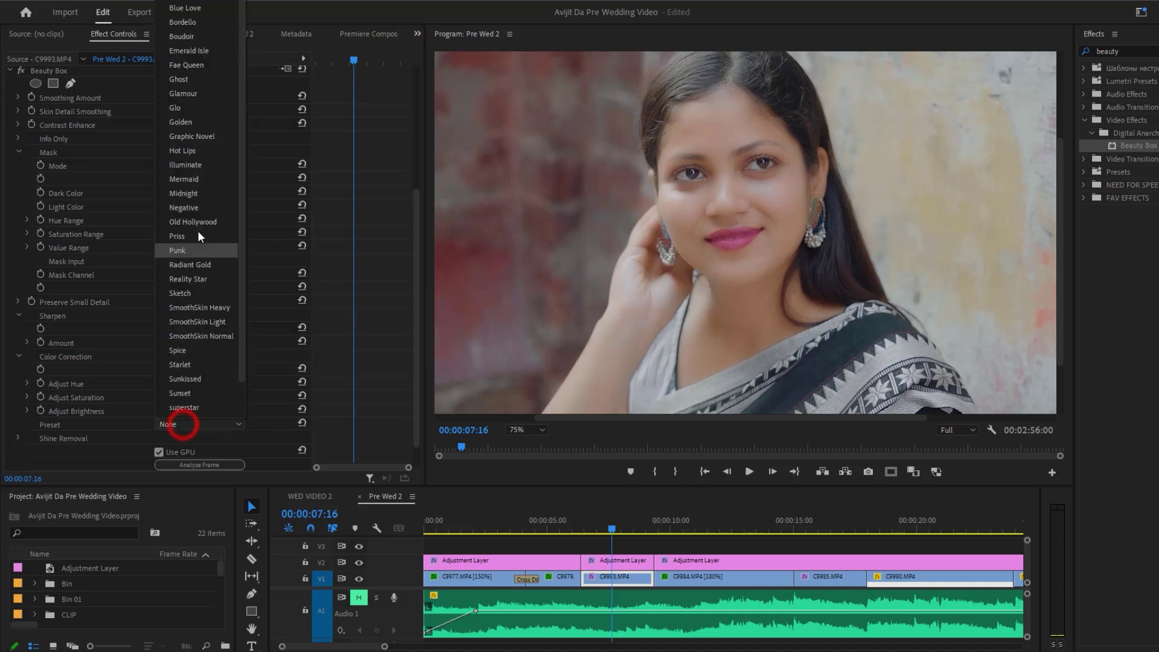
scroll(187, 228, "down", 2)
scroll(186, 234, "up", 3)
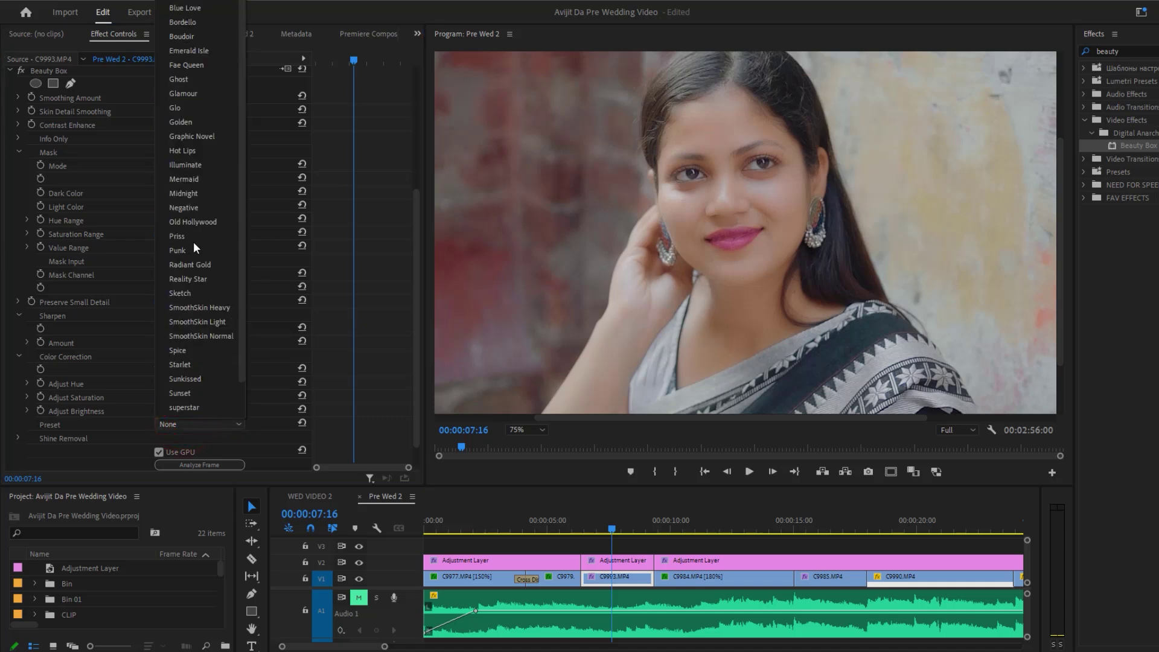
left_click(267, 420)
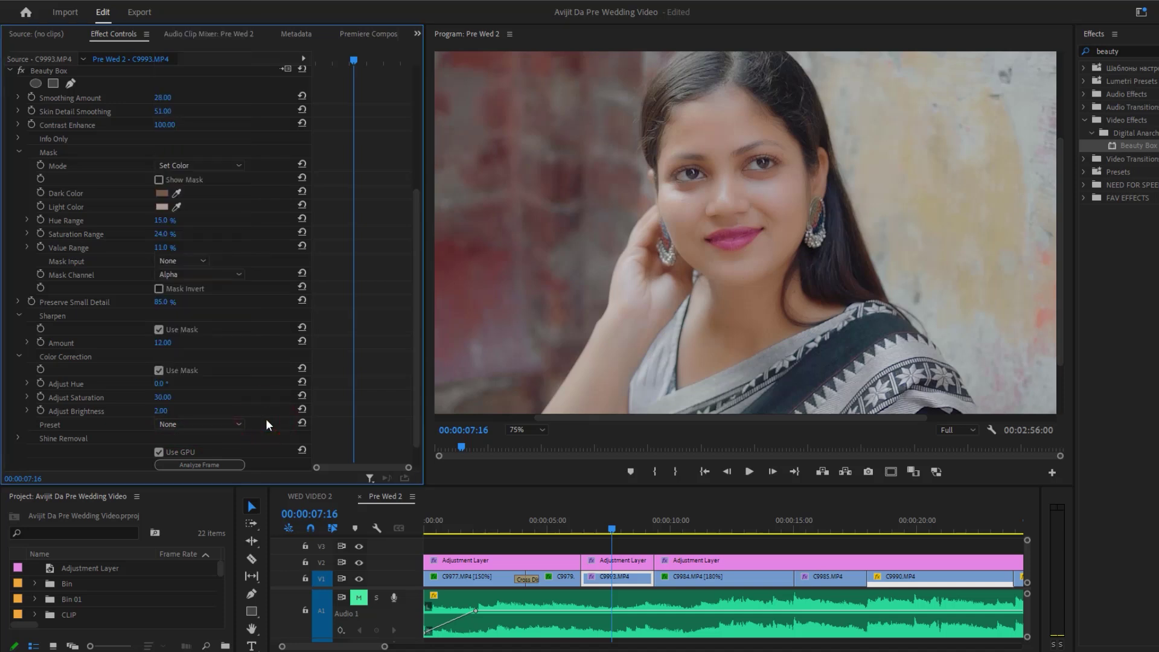
Toggle Beauty Box to compare, then fit the whole frame in the Program monitor.
scroll(260, 142, "up", 2)
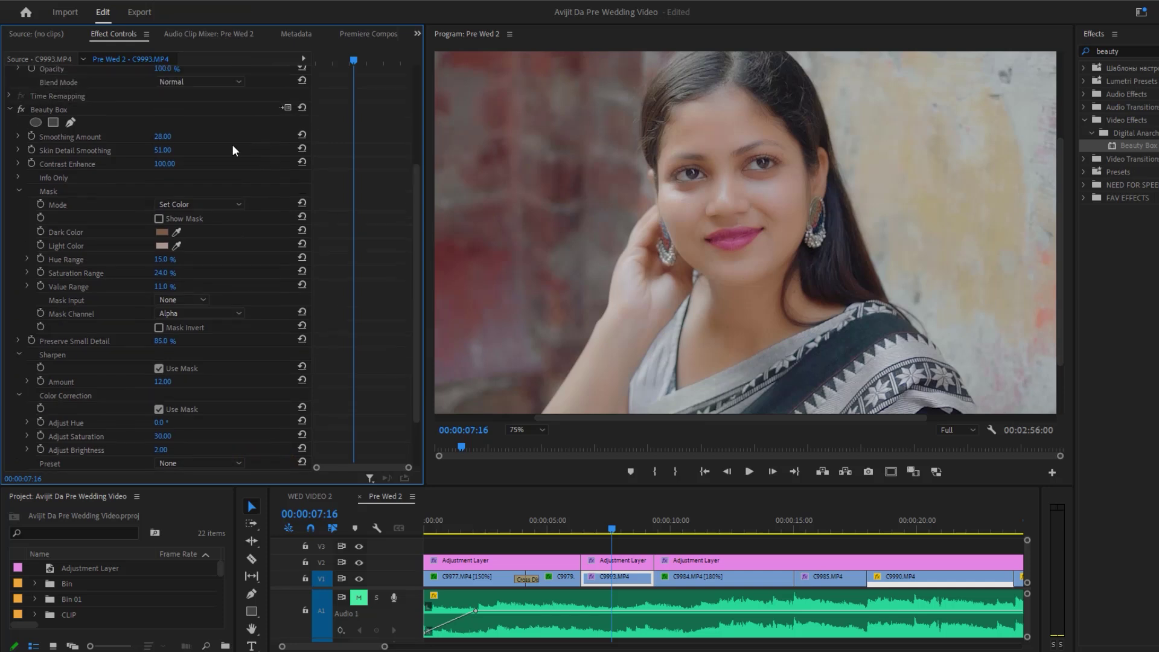
left_click(22, 112)
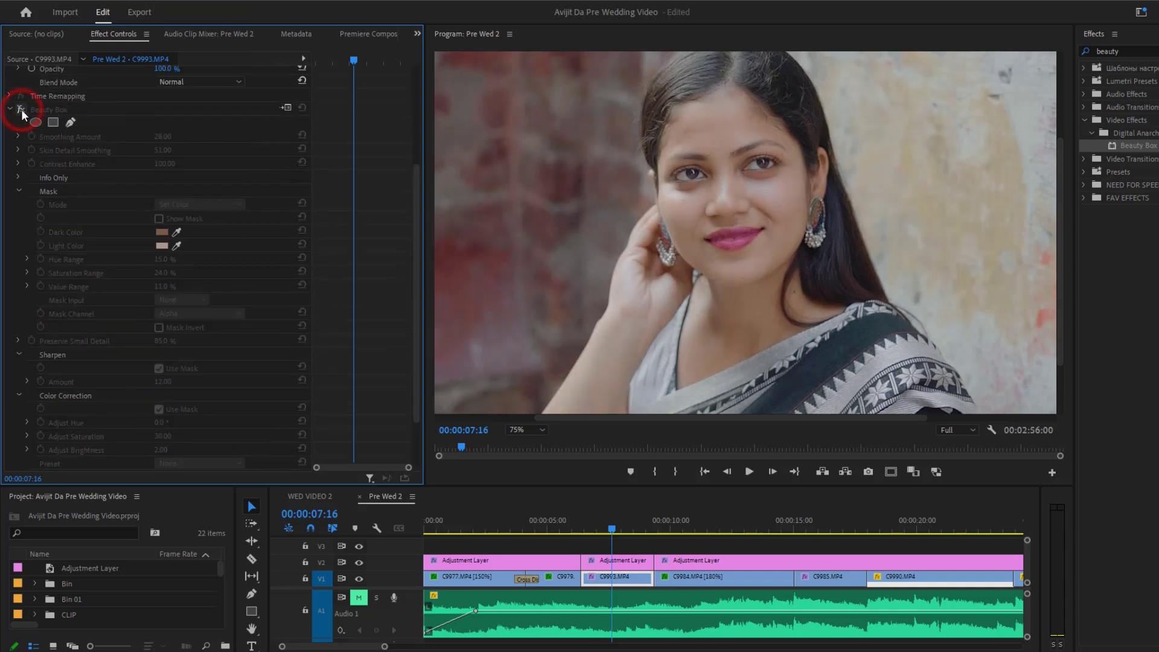
left_click(23, 112)
left_click(22, 112)
left_click(22, 113)
left_click(520, 430)
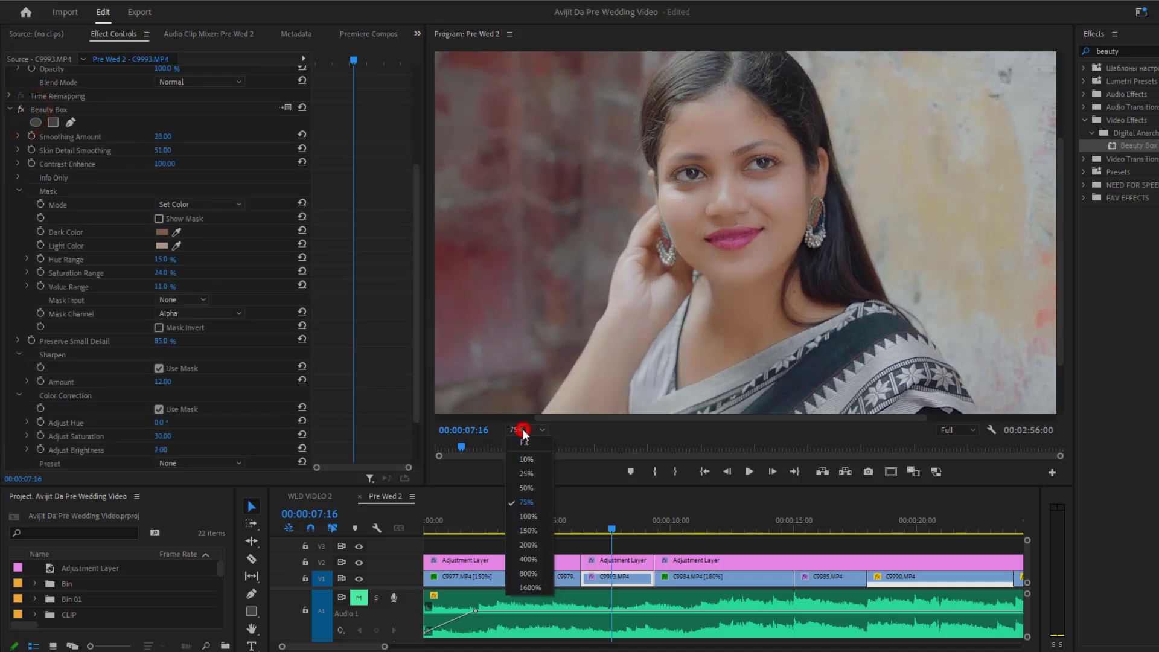
left_click(530, 447)
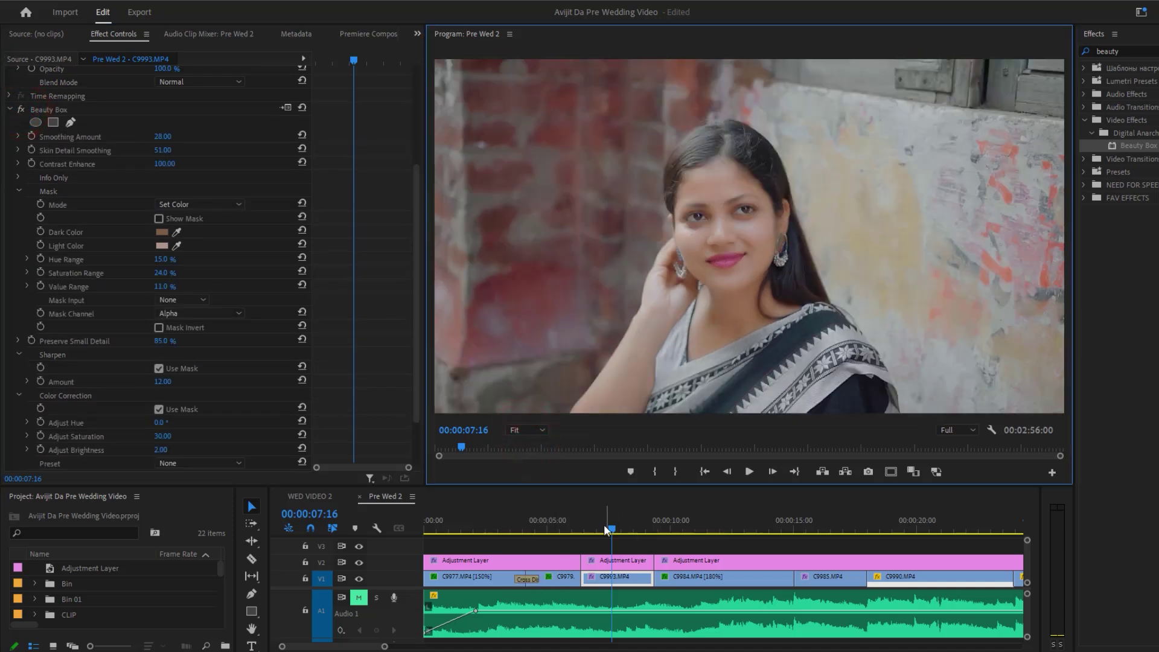
left_click(584, 524)
Play the close-up while switching Beauty Box off and on to review the smoothing.
left_click(23, 110)
left_click(23, 111)
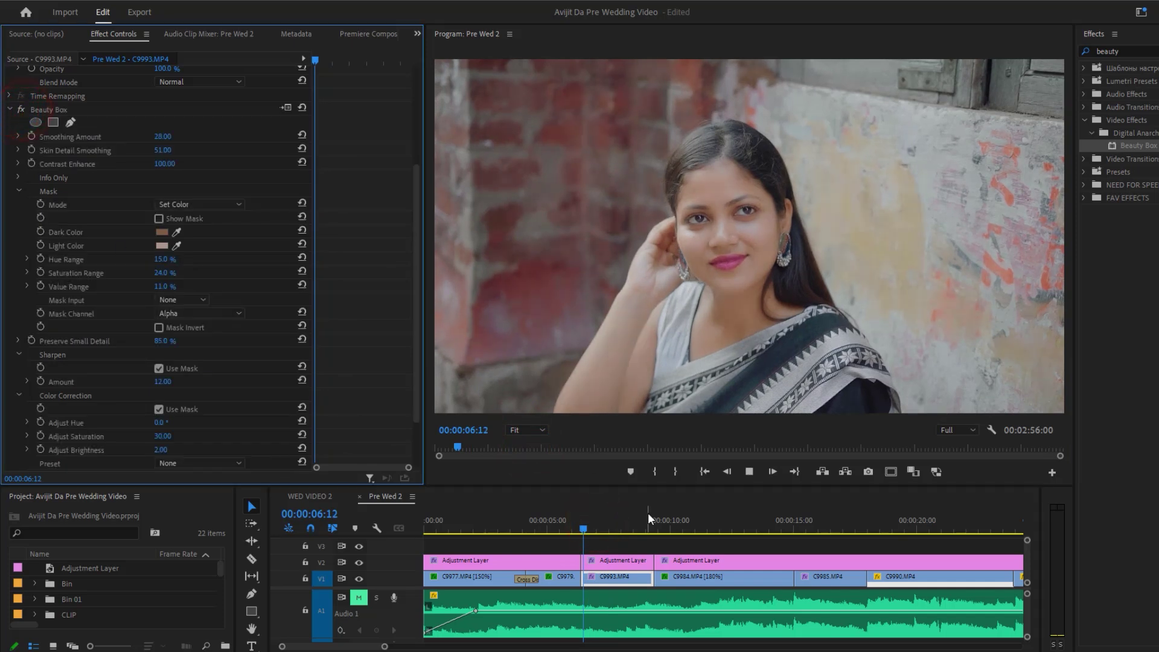
key("space")
key("space")
left_click(22, 110)
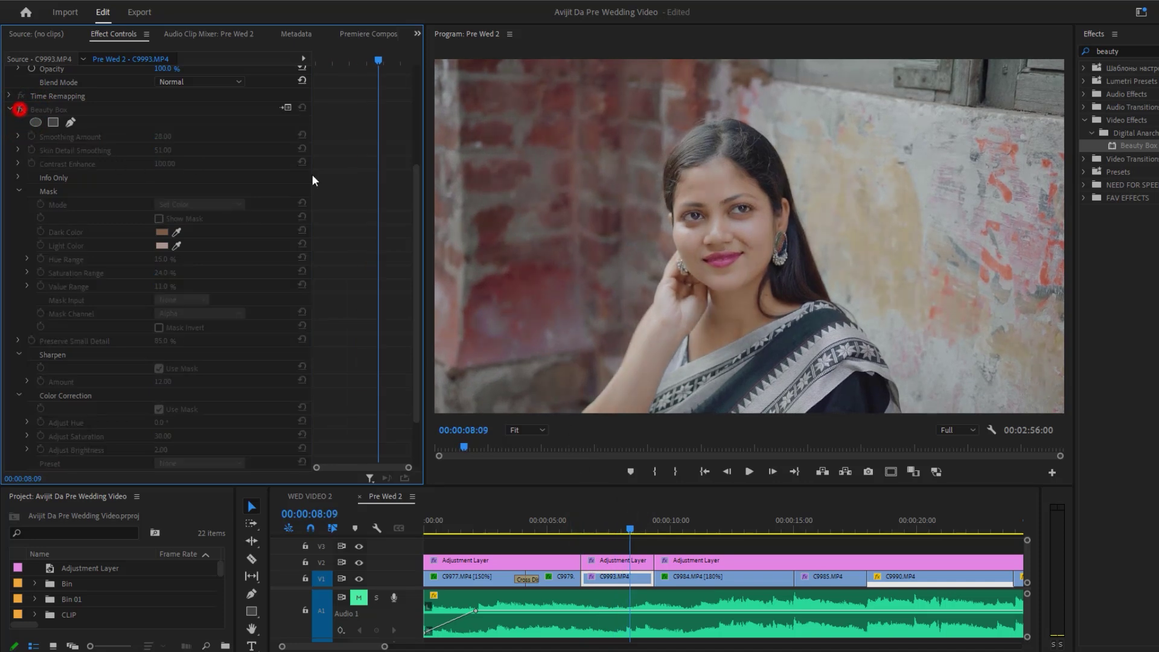
left_click(21, 110)
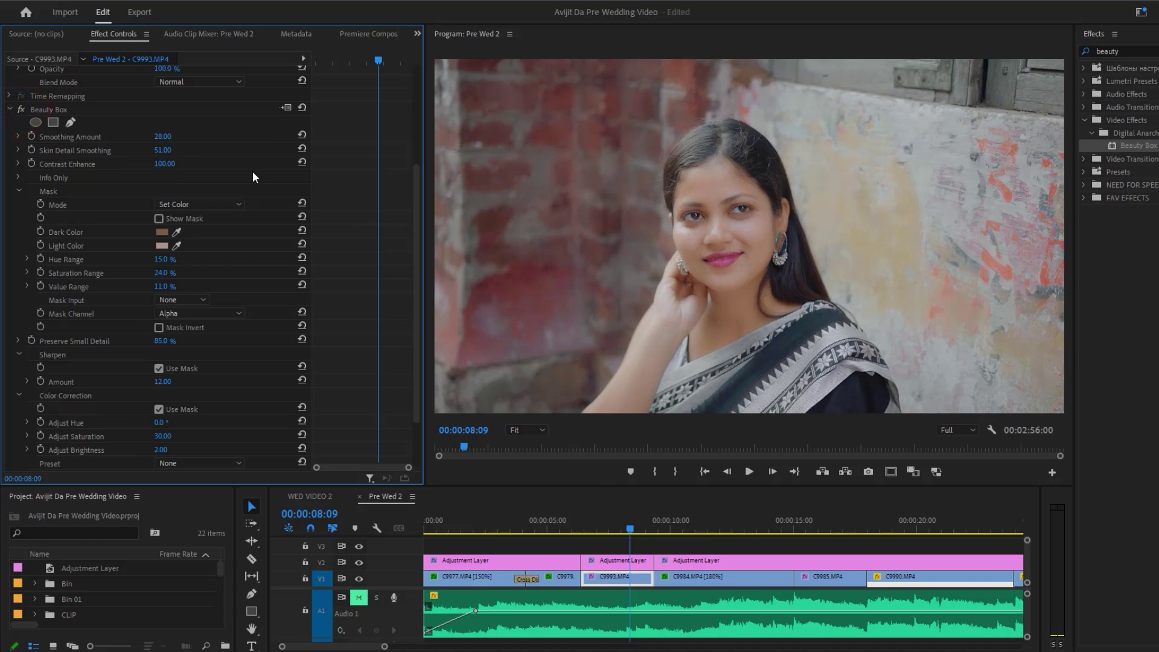
scroll(230, 140, "up", 2)
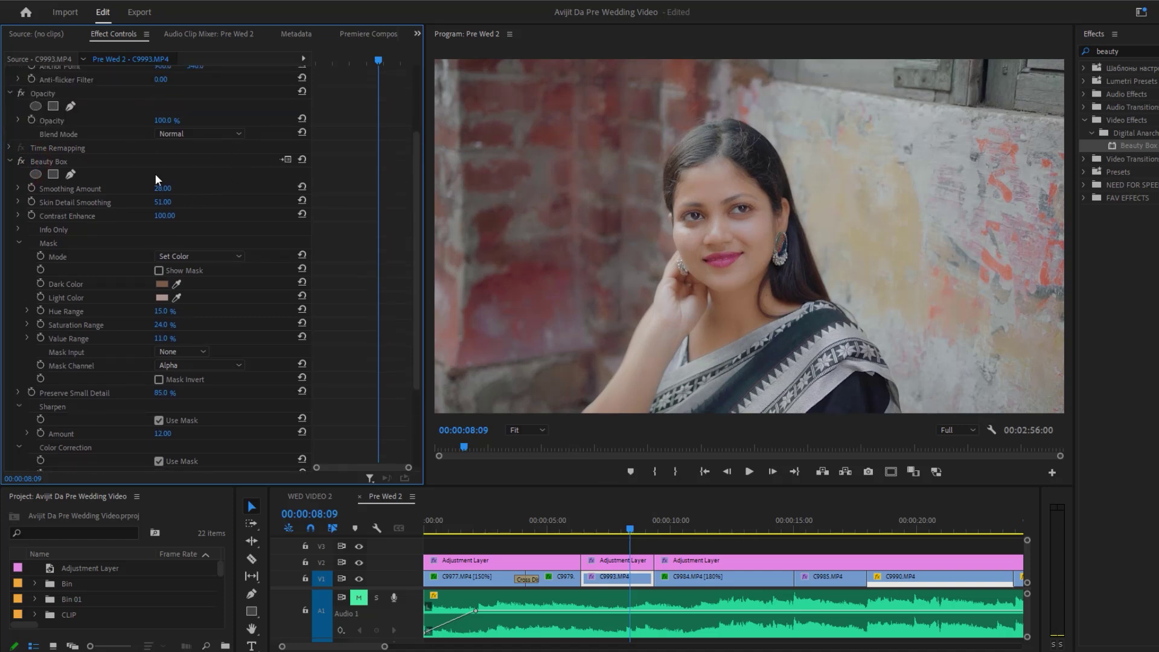
Draw a free bezier mask around the woman in the Program monitor.
left_click(70, 174)
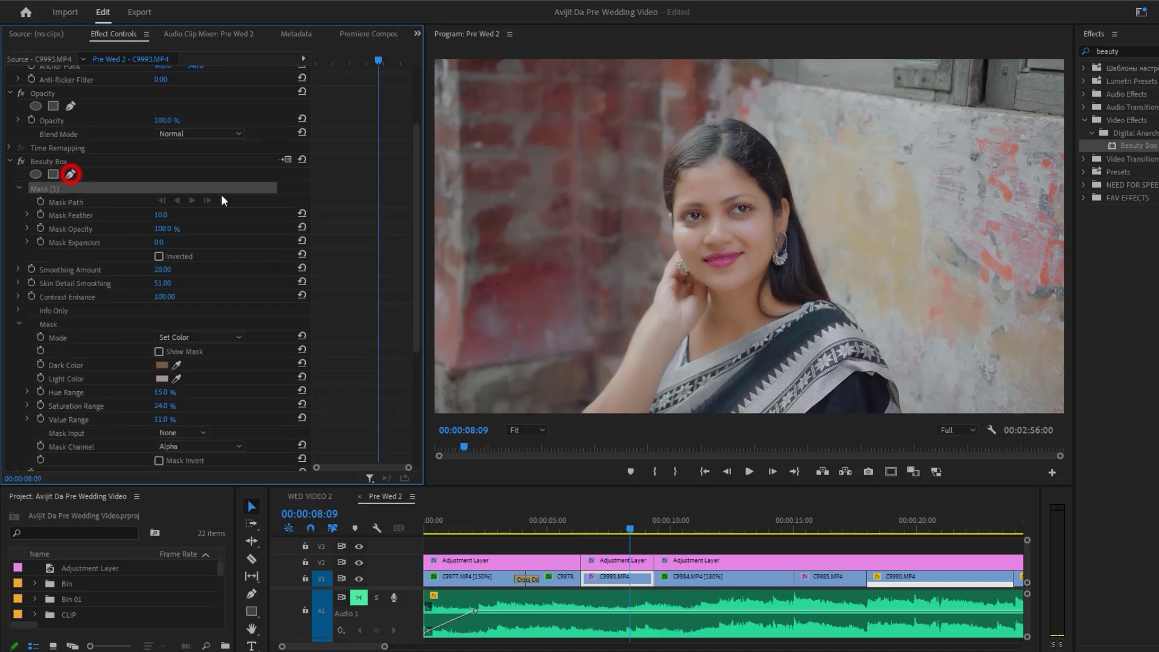
left_click(558, 419)
left_click_drag(589, 342, 622, 297)
left_click(637, 261)
left_click(657, 145)
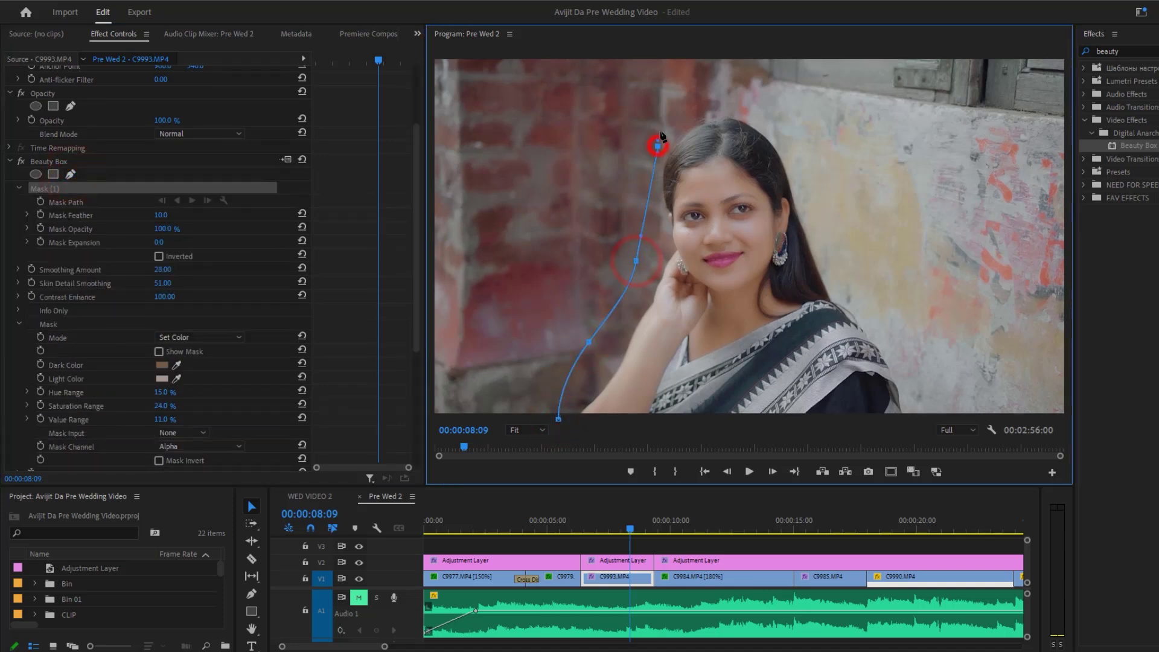
mouse_move(816, 124)
left_mouse_down()
mouse_move(861, 211)
mouse_move(908, 242)
left_mouse_up()
left_click_drag(874, 314, 933, 397)
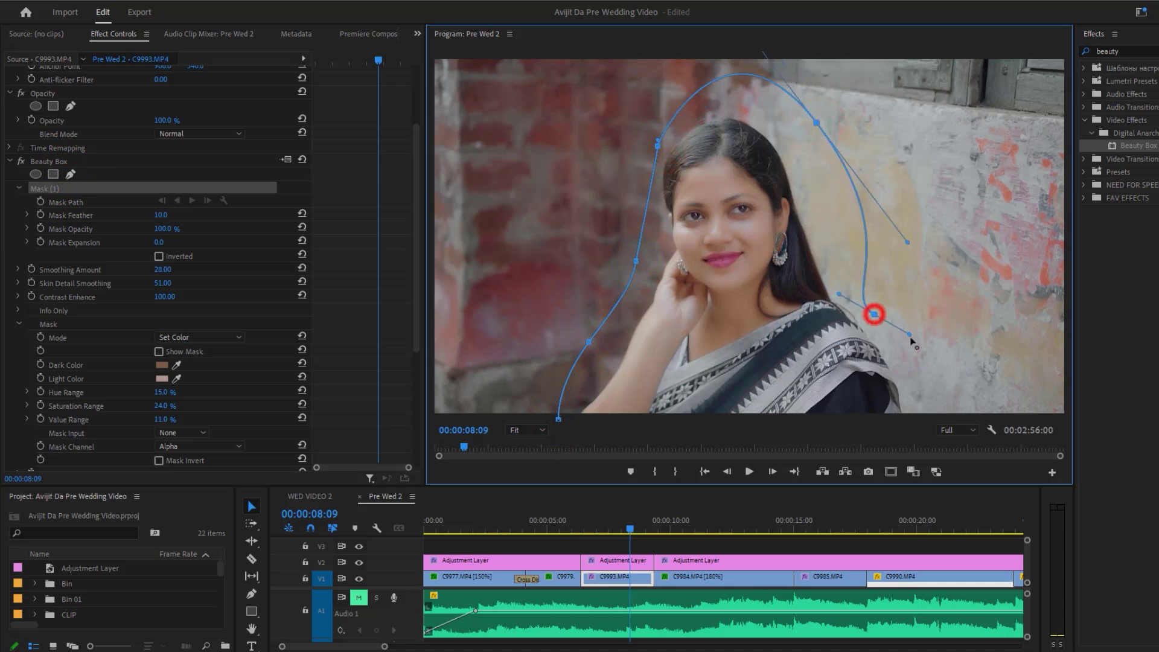
left_click(922, 415)
left_click(558, 419)
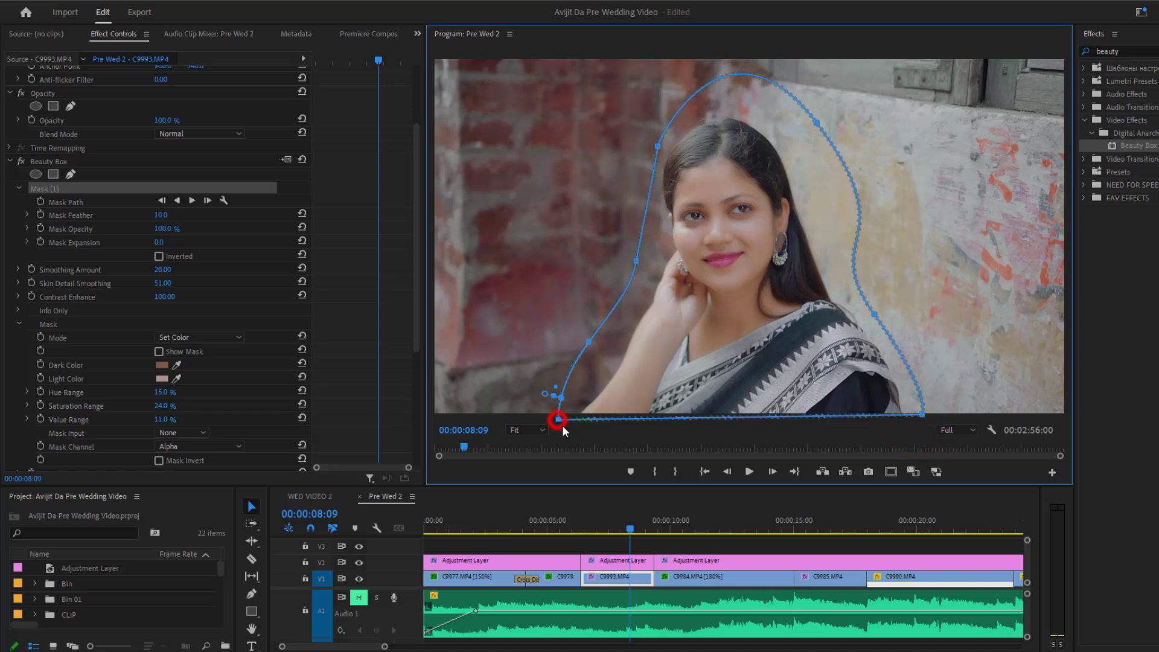
Reshape the mask edges and raise Mask Feather to about 103.
left_click_drag(921, 417, 933, 393)
left_click_drag(657, 147, 636, 148)
left_click_drag(638, 262, 626, 260)
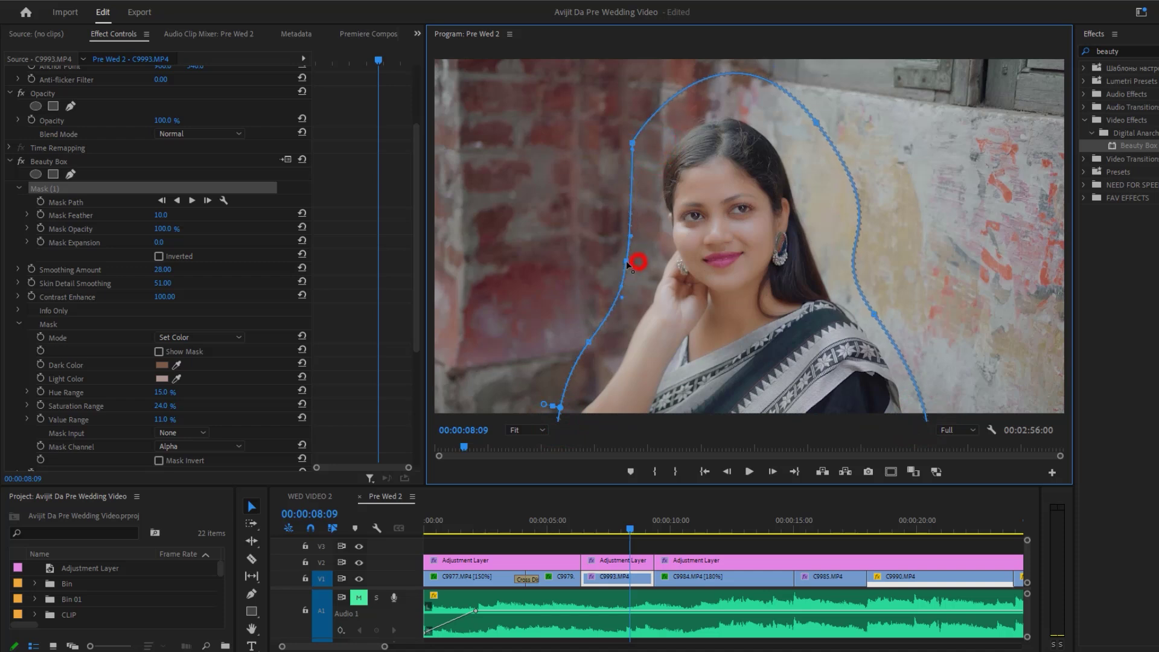
left_click_drag(157, 215, 177, 211)
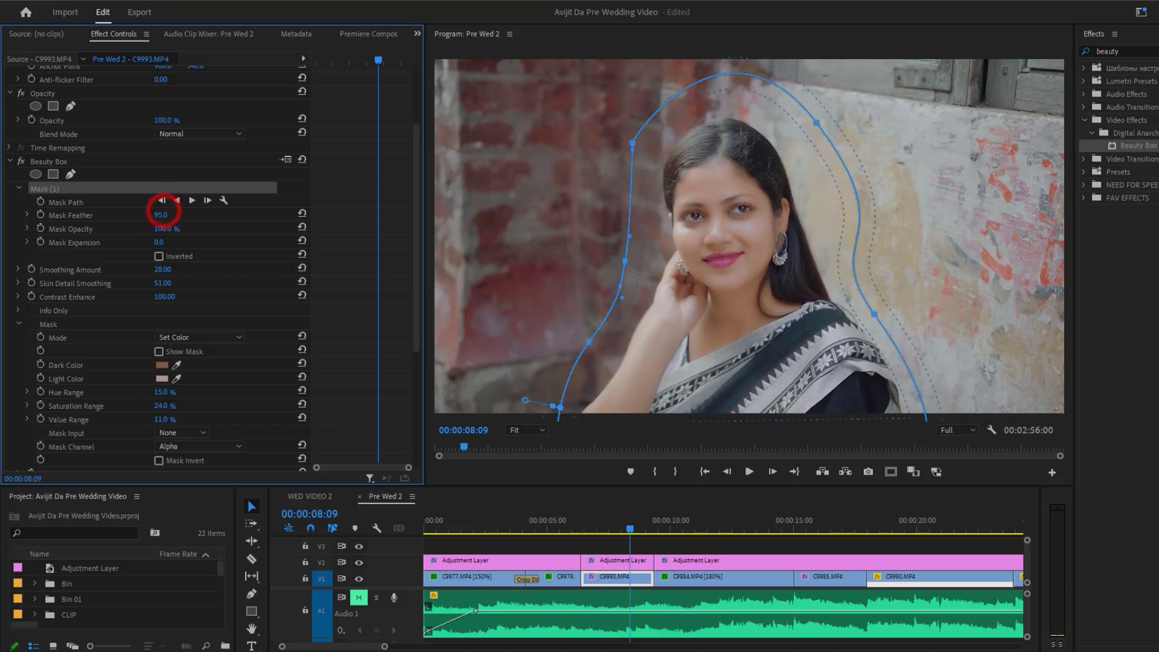
left_click_drag(625, 263, 610, 299)
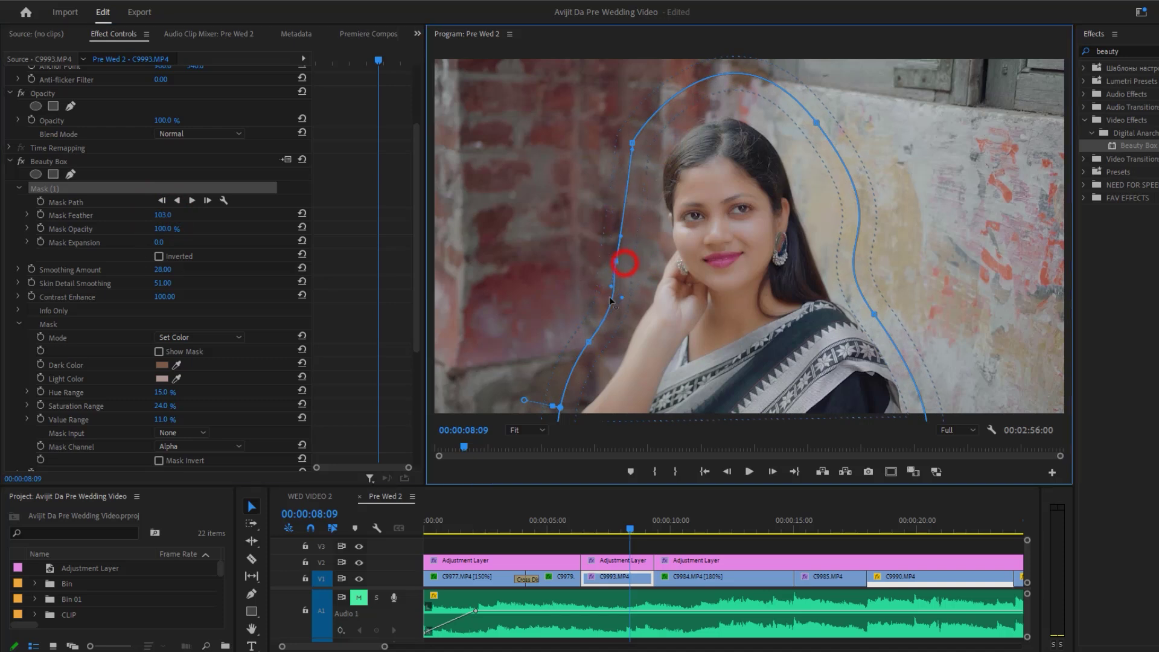
left_click_drag(560, 408, 560, 415)
Compare Beauty Box off and on, widen the lower-left mask edge, and lower Skin Detail Smoothing to 37.
left_click(22, 162)
left_click(23, 162)
left_click(22, 162)
left_click(23, 162)
left_click(616, 261)
left_click_drag(589, 343, 575, 346)
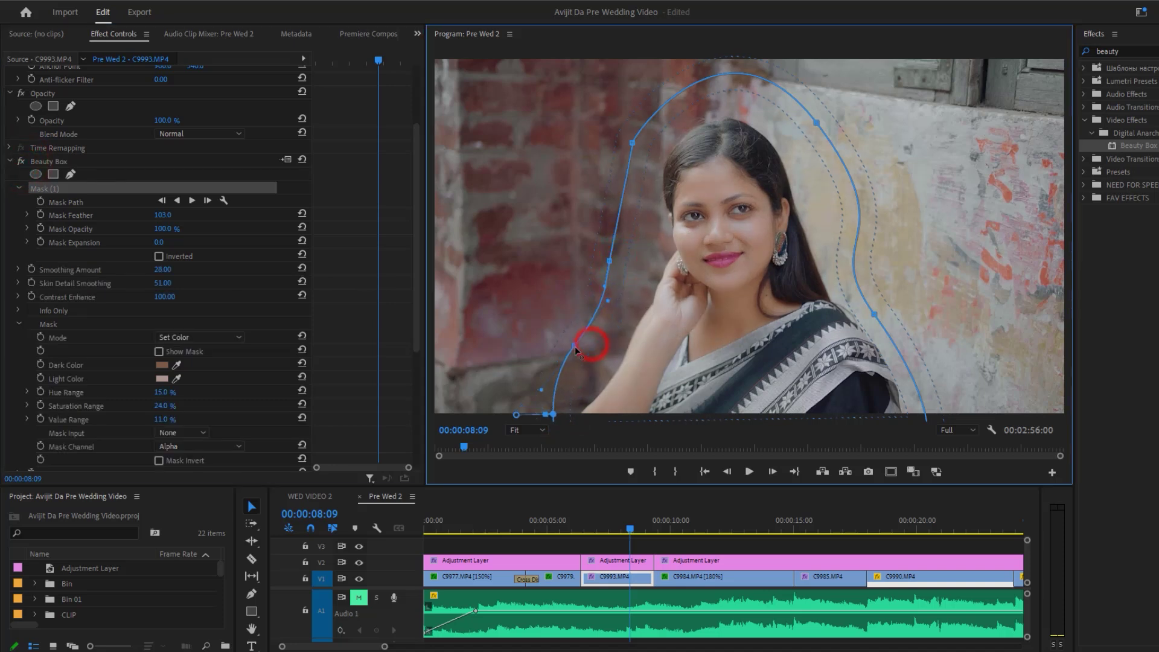
left_click_drag(166, 284, 158, 283)
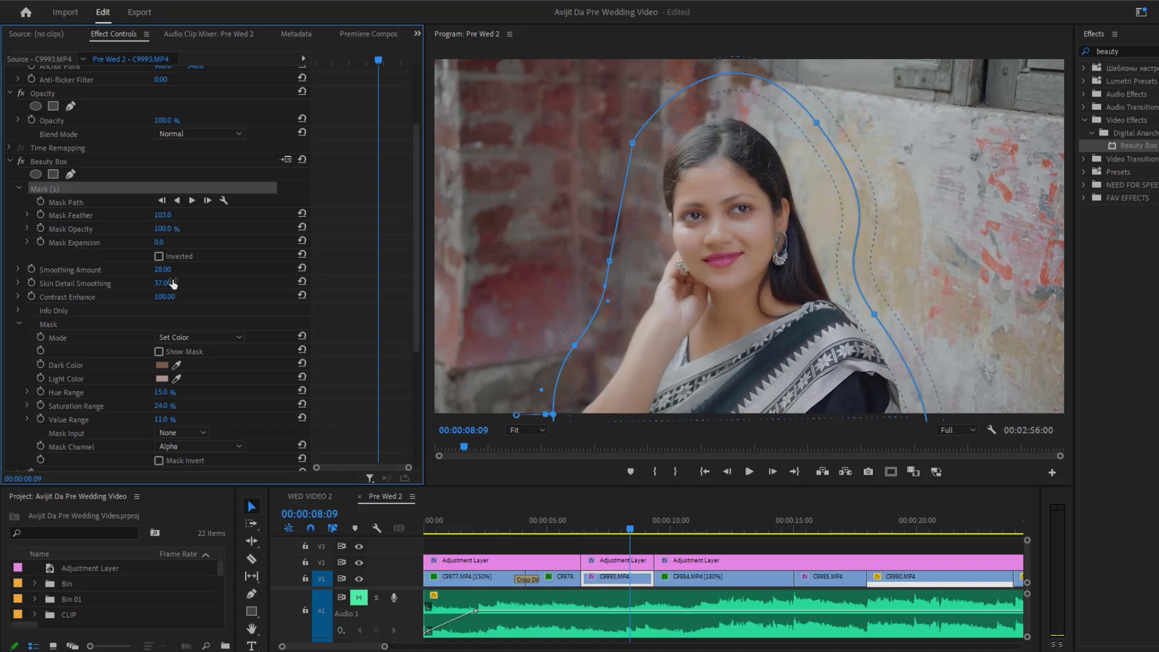
Turn Beauty Box off, put the playhead on close-up C9993 and play it.
left_click(21, 162)
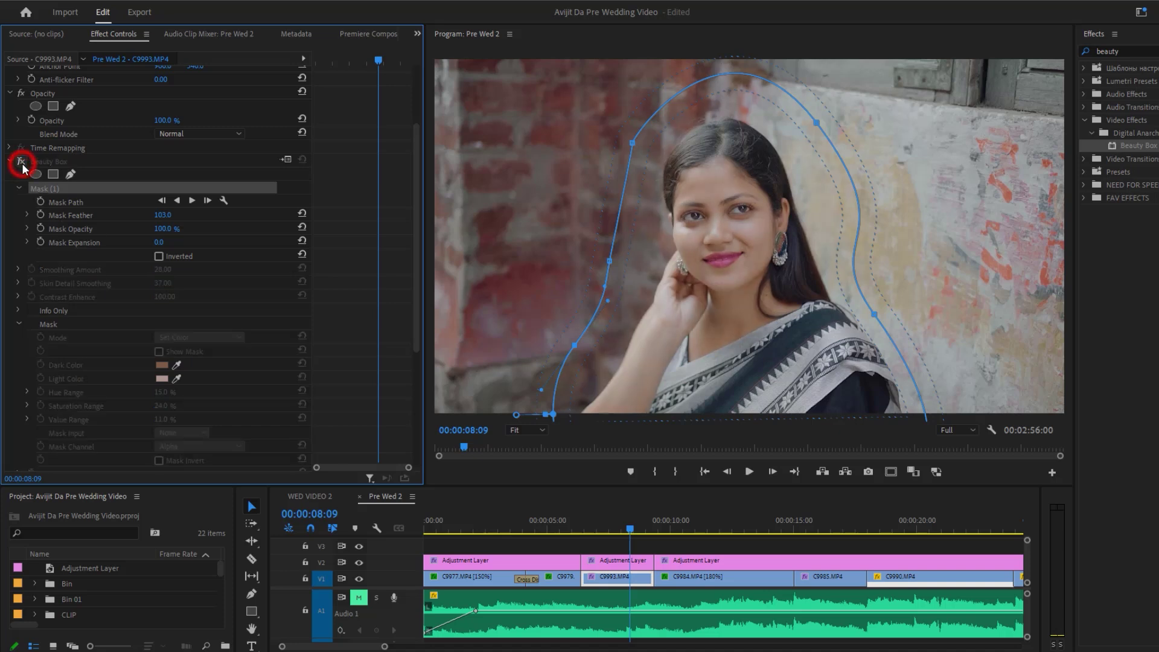
left_click(580, 527)
left_click_drag(597, 523, 589, 525)
key("space")
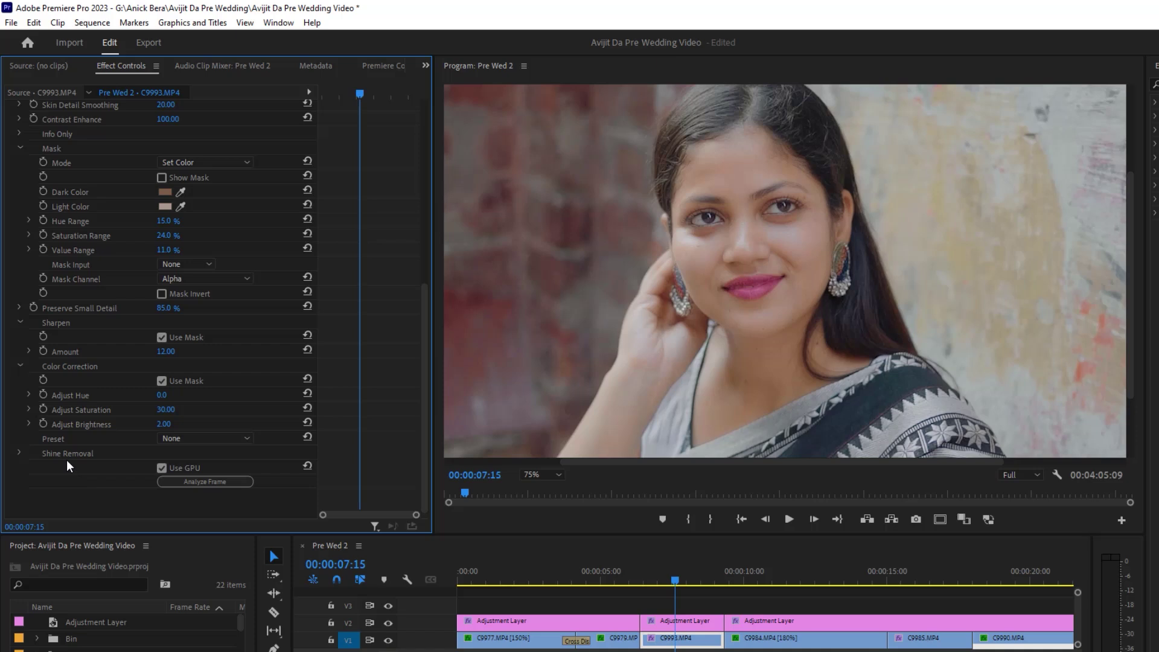
Expand Shine Removal and scrub its Amount down to 0, then up to 15.
left_click(20, 452)
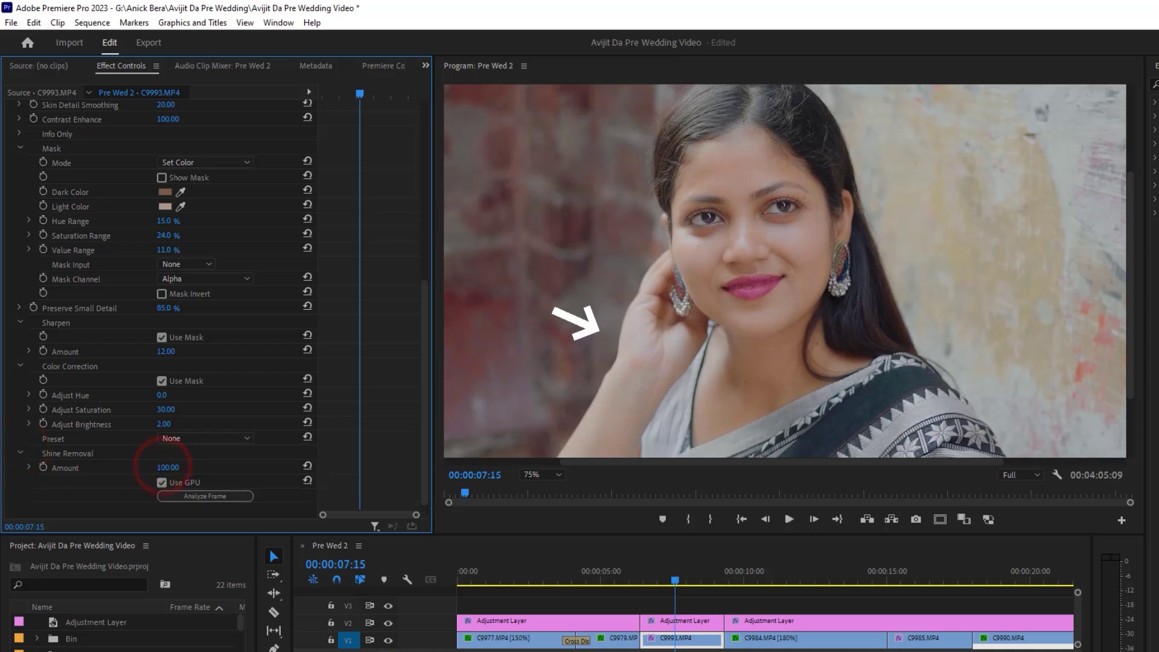
left_click_drag(167, 467, 121, 467)
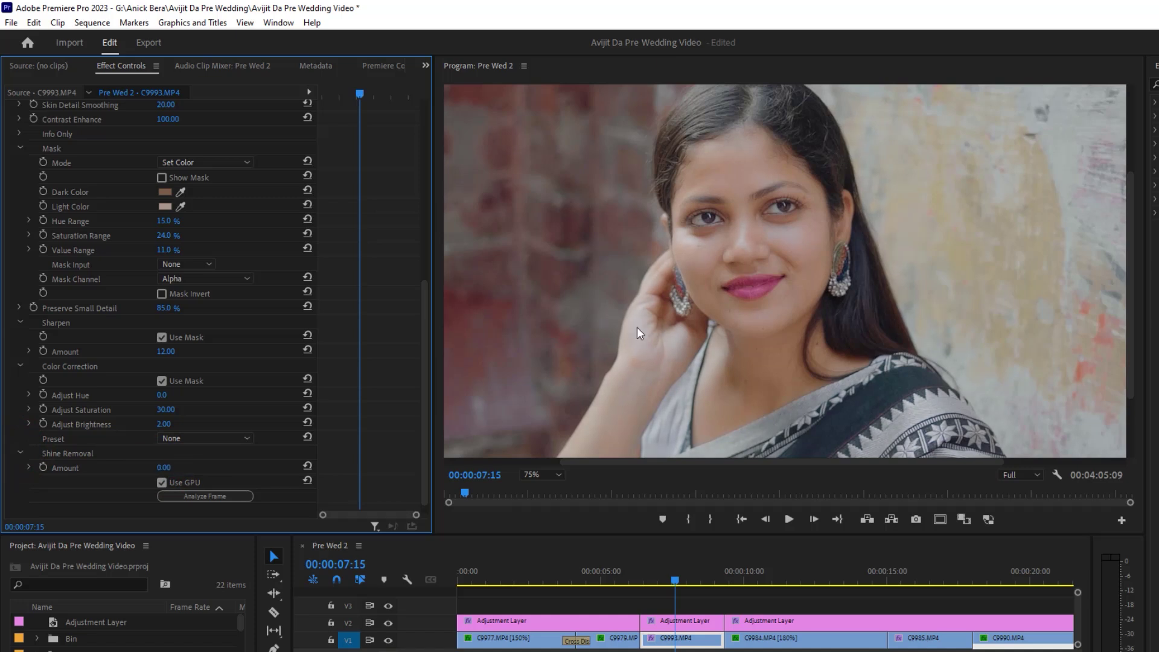
left_click_drag(164, 467, 205, 468)
Settle the Shine Removal Amount at 10.
left_click(164, 468)
type("4")
key("Return")
left_click_drag(164, 468, 220, 459)
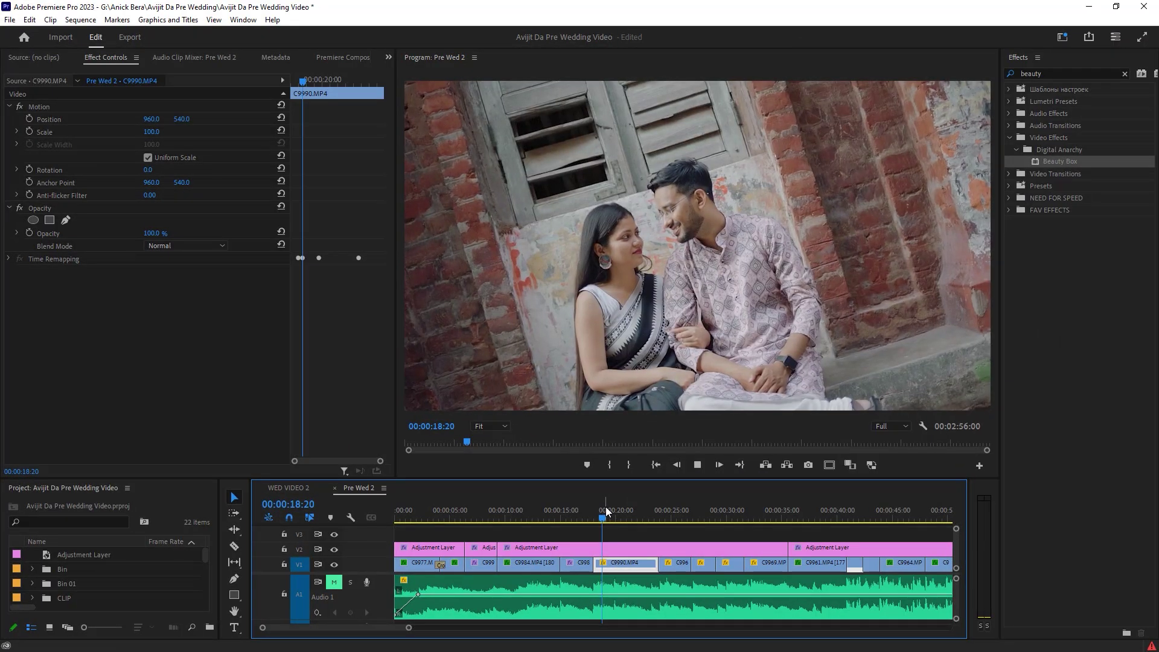
Stop playback, set the monitor to 75% and apply Beauty Box to clip C9990.
key("space")
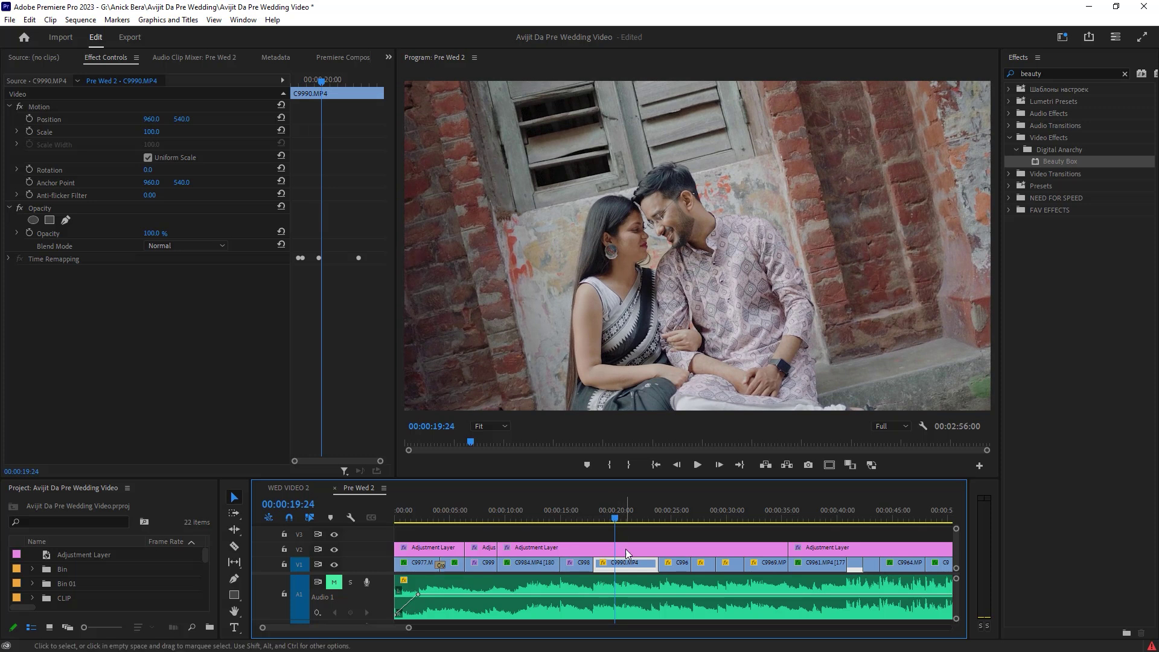
left_click(487, 427)
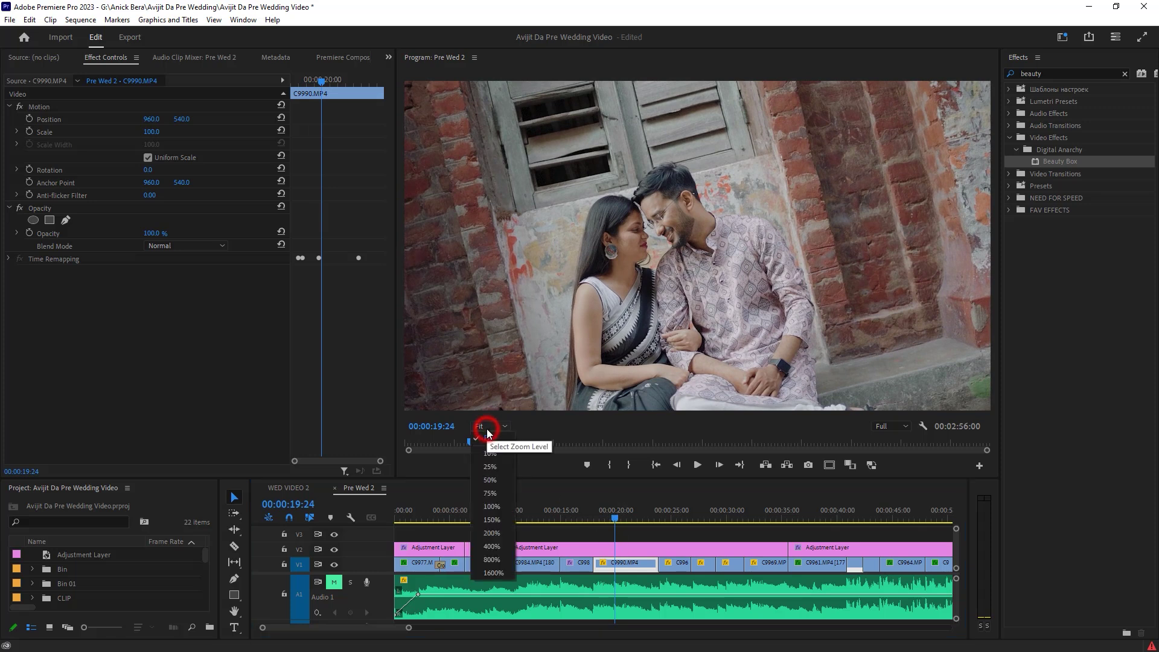
left_click(494, 494)
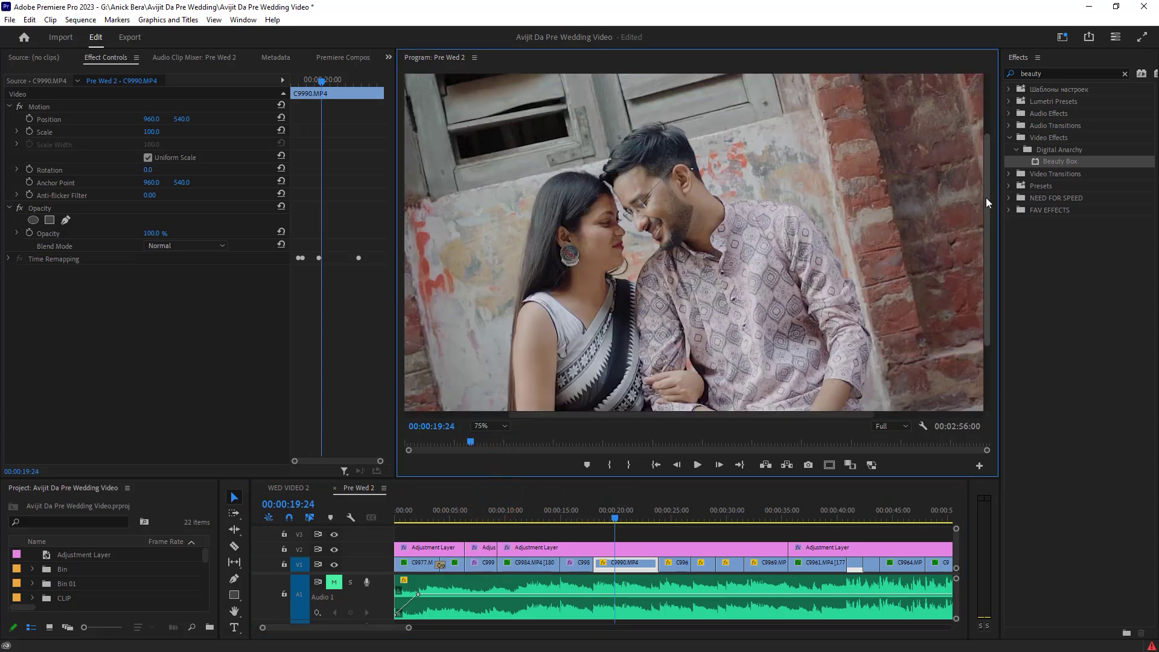
left_click_drag(987, 197, 986, 217)
mouse_move(1057, 161)
left_mouse_down()
mouse_move(879, 387)
mouse_move(631, 567)
left_mouse_up()
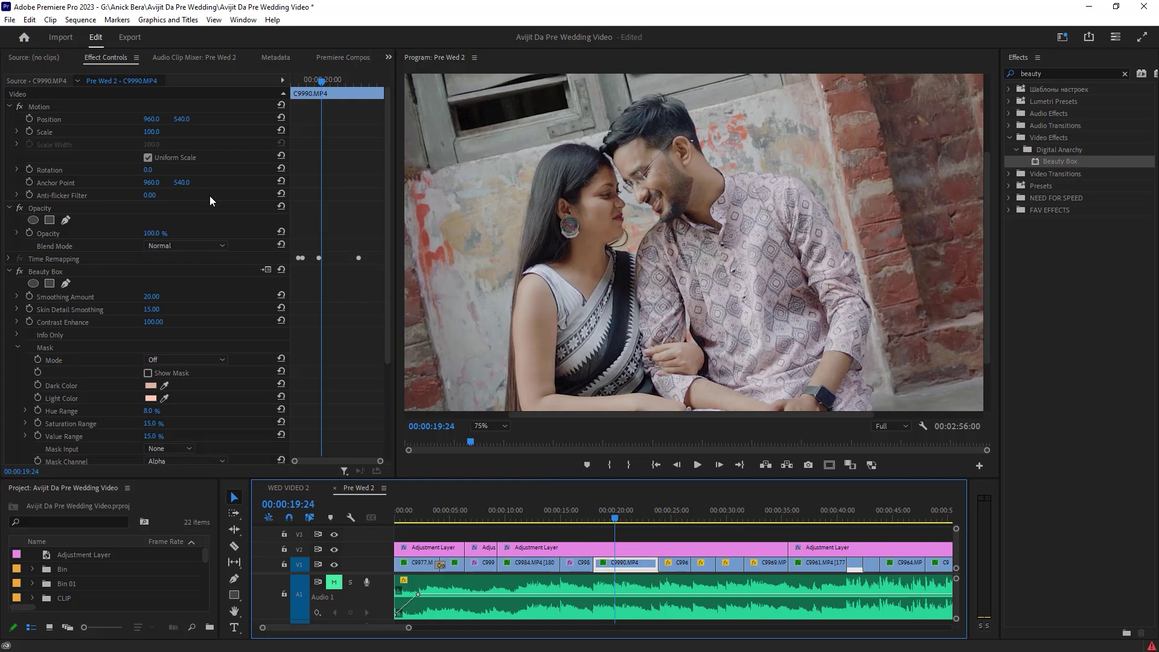
Run Analyze Frame to sample the couple's skin tones and compare Beauty Box off and on.
scroll(221, 205, "down", 5)
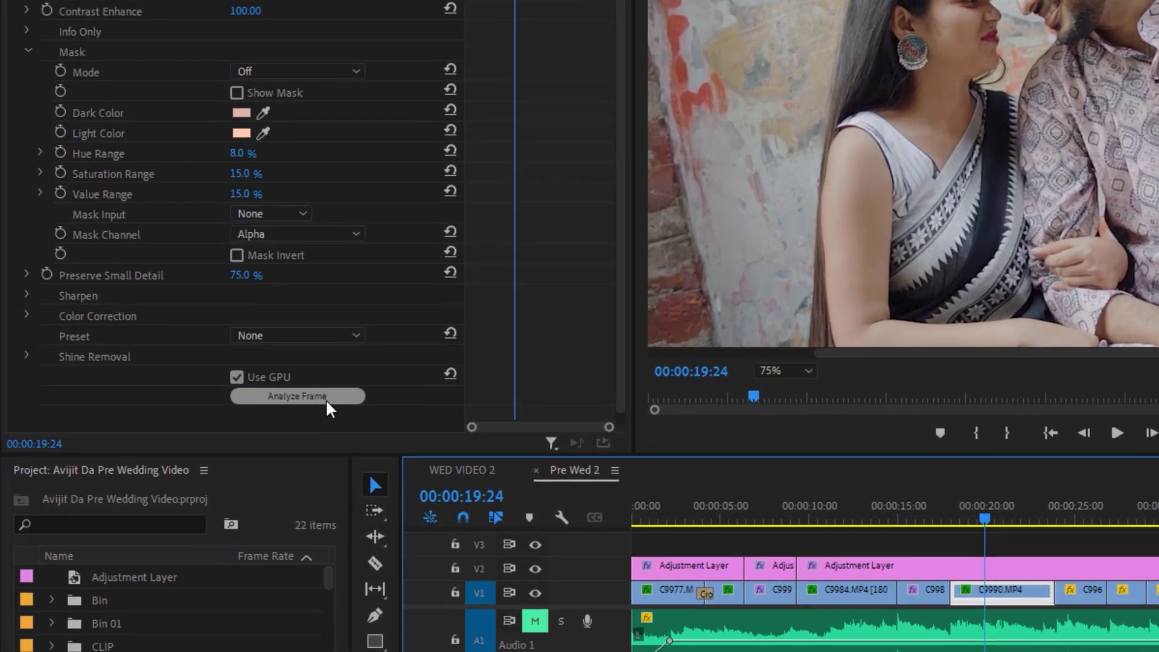
left_click(327, 401)
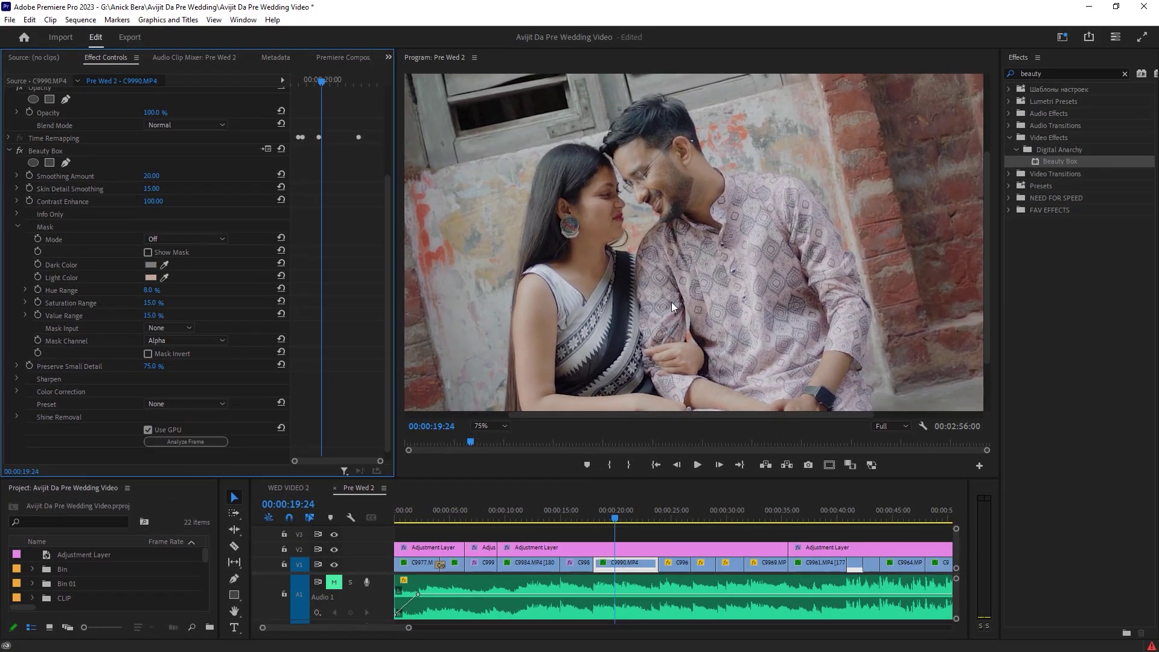
left_click(20, 151)
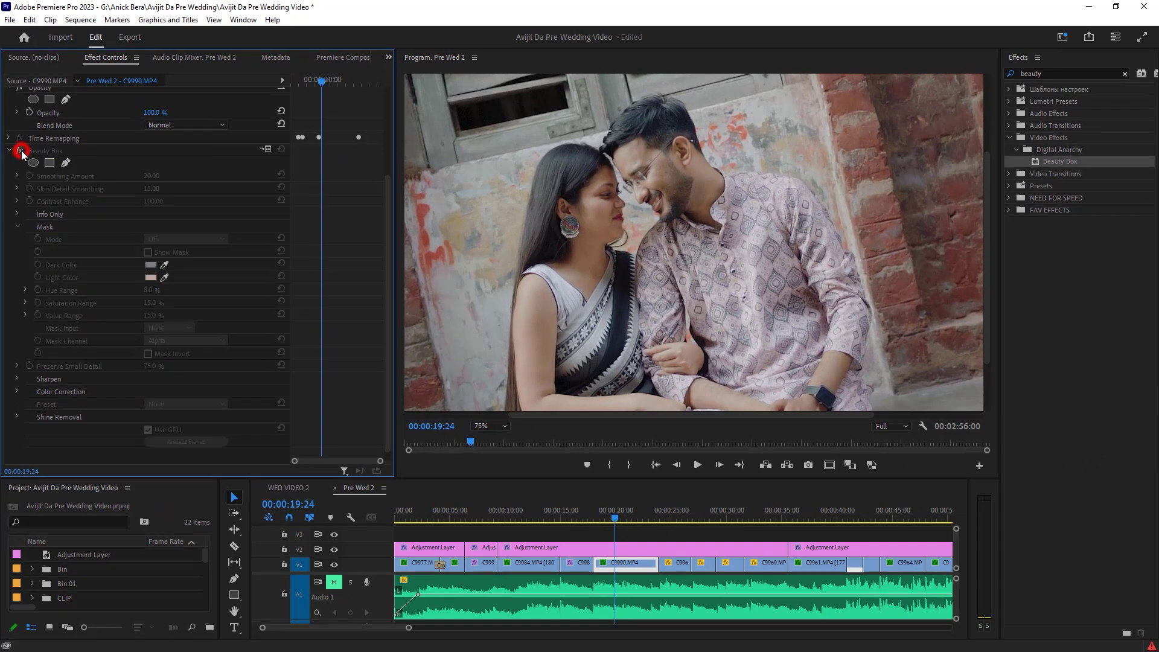
left_click(21, 152)
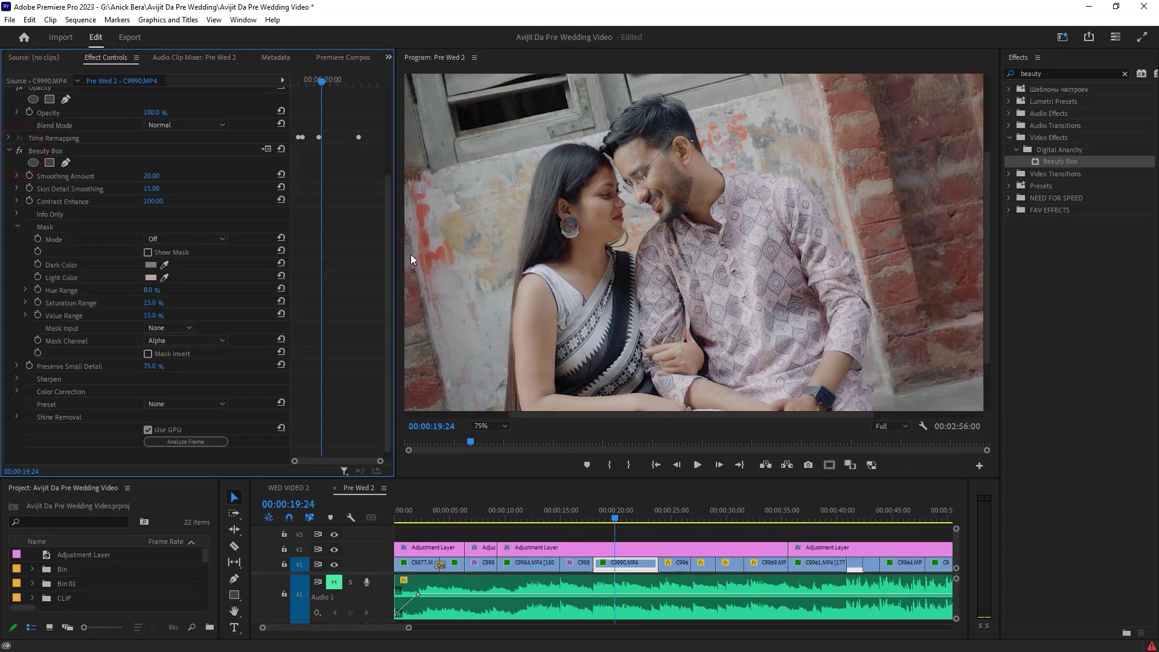
left_click_drag(387, 244, 387, 234)
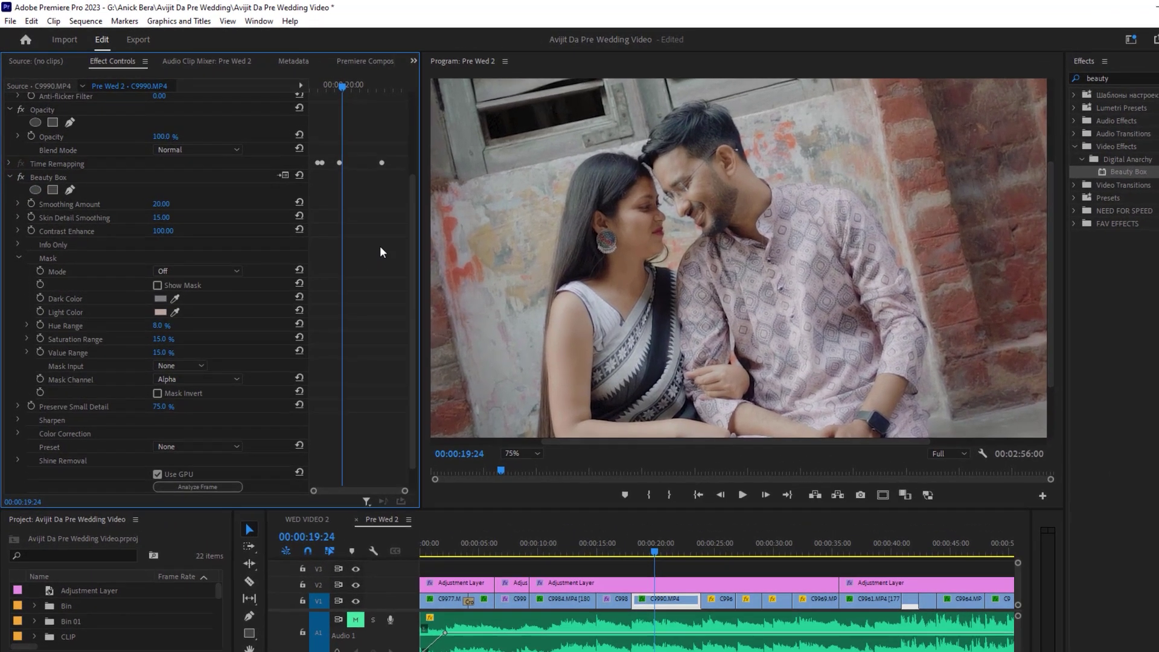
Briefly preview the smoothing mask, then set Beauty Box Mask Mode to Set Color.
left_click(158, 287)
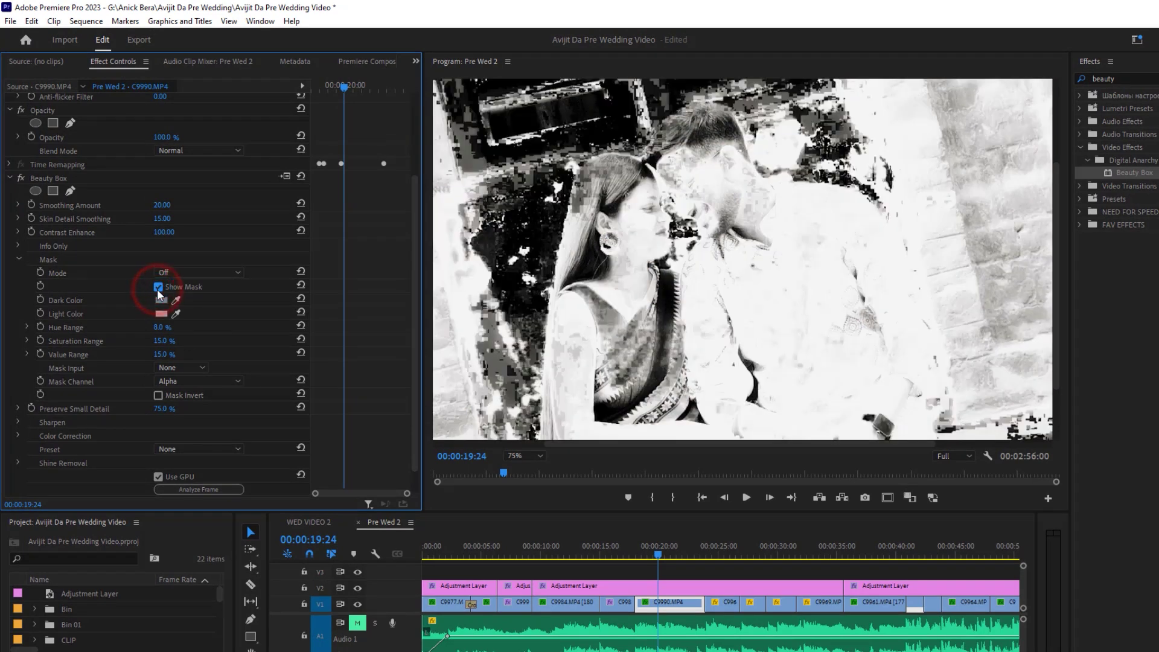
left_click(157, 288)
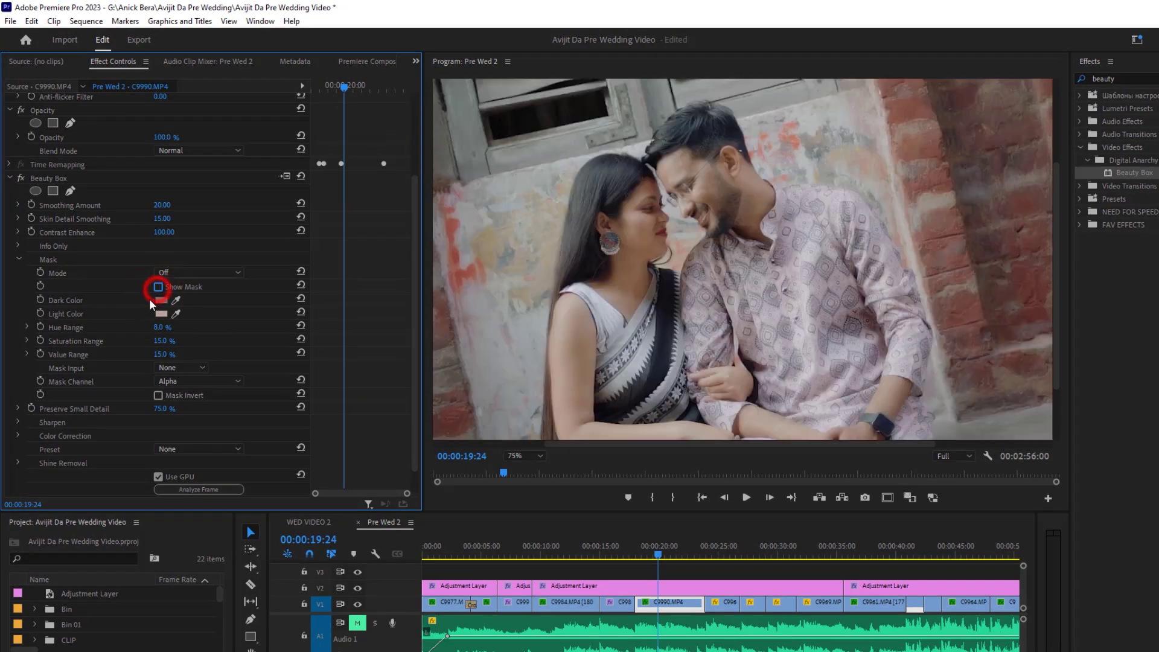
left_click(171, 272)
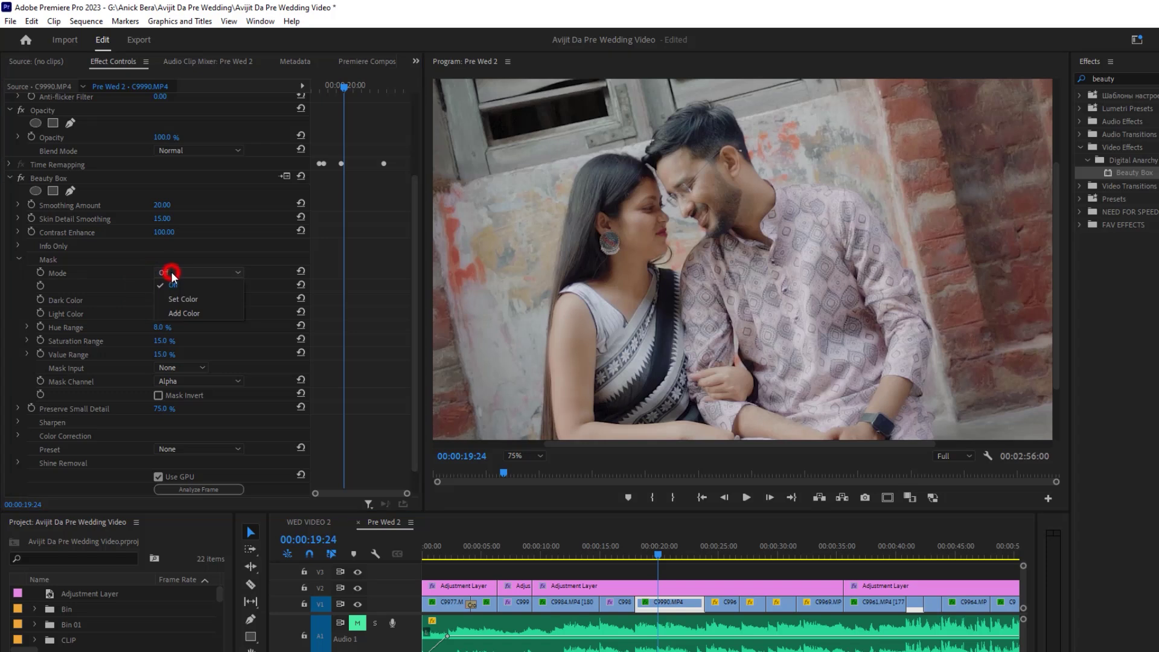
left_click(178, 298)
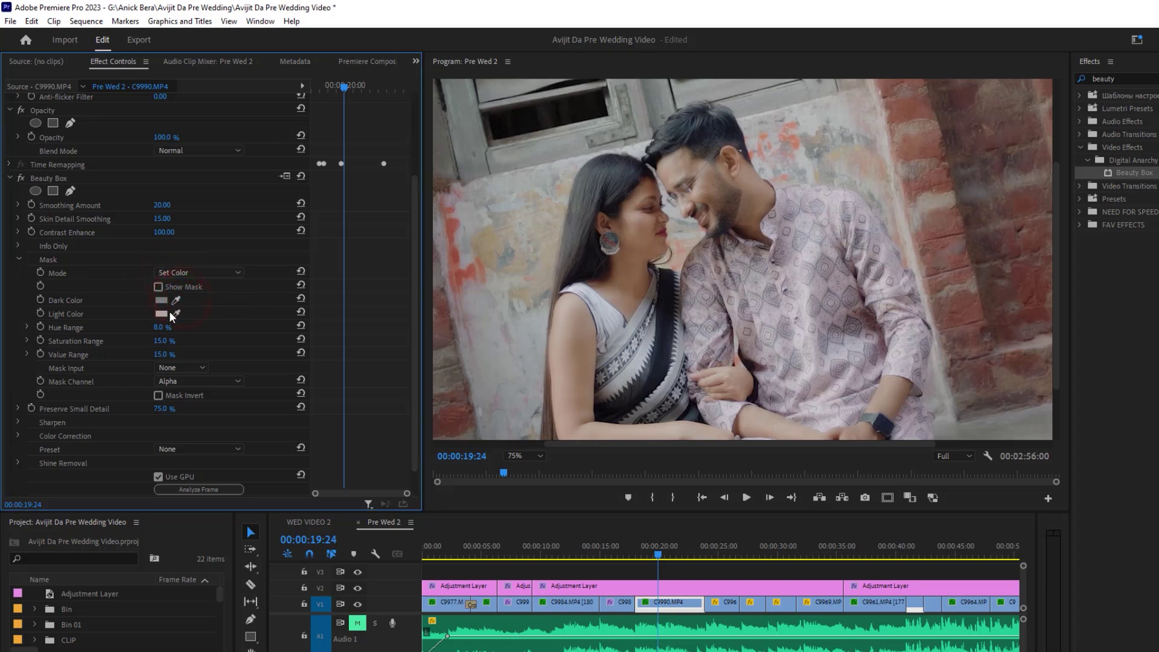
Sample the woman's skin as Dark Color and her arm as Light Color, then show the mask.
left_click(176, 300)
left_click(605, 301)
left_click(177, 313)
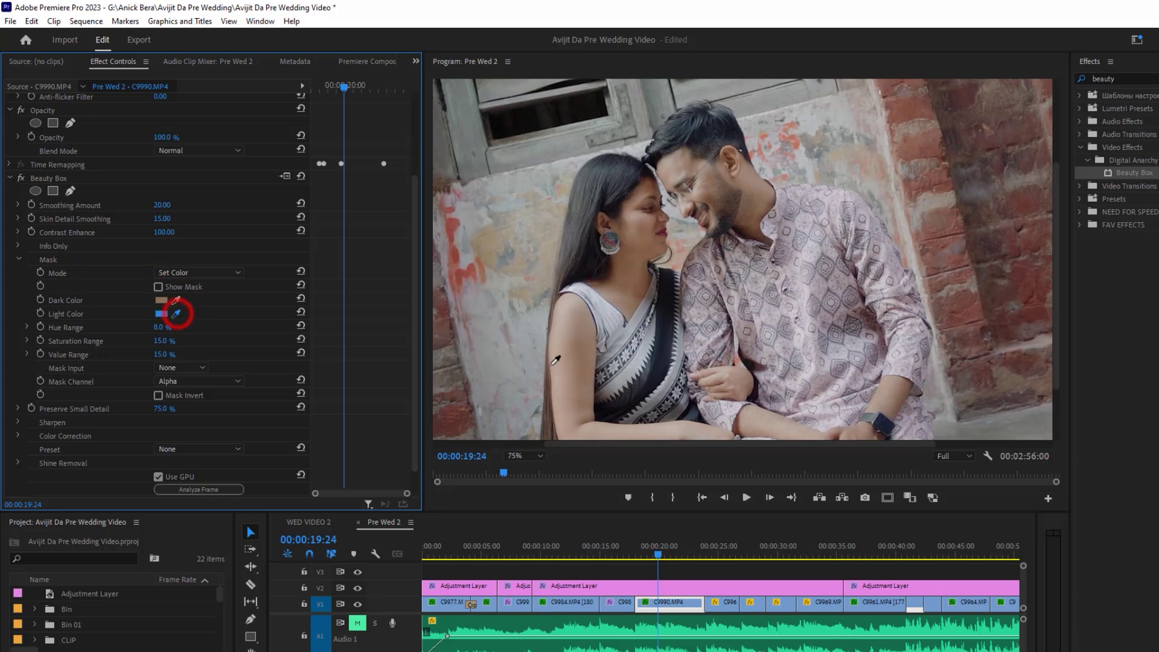
left_click(571, 356)
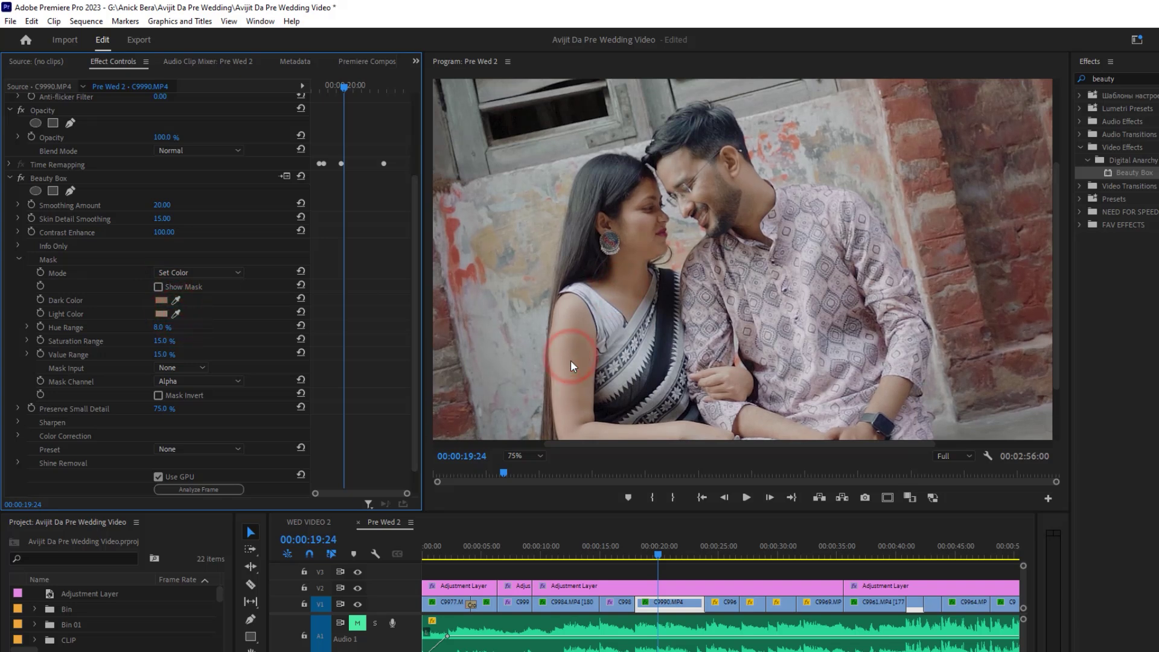
left_click(177, 313)
left_click(558, 375)
left_click(159, 287)
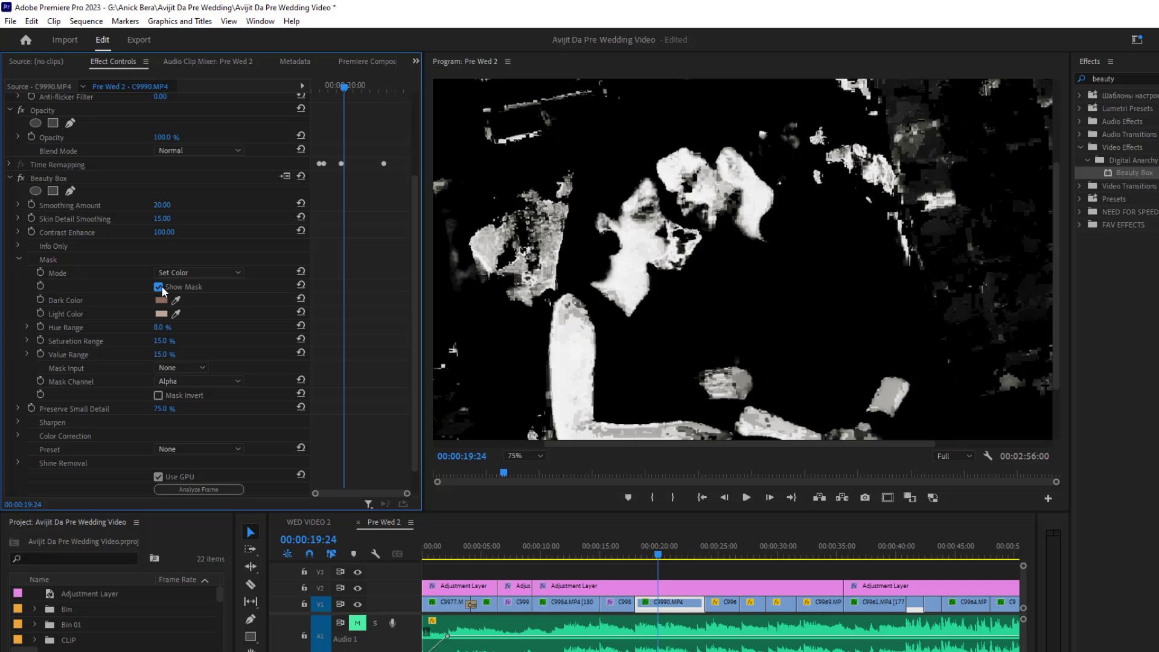
Adjust the mask's Hue Range, settling at about 13%.
mouse_move(160, 327)
left_mouse_down()
mouse_move(177, 327)
mouse_move(181, 341)
left_mouse_up()
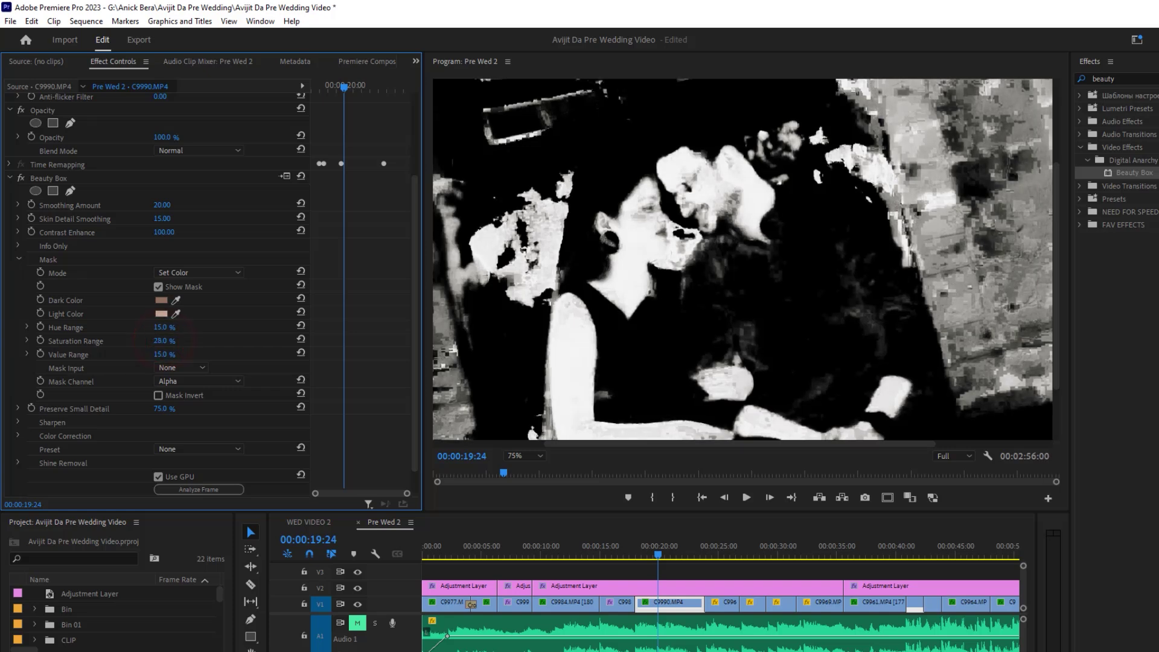
left_click(162, 328)
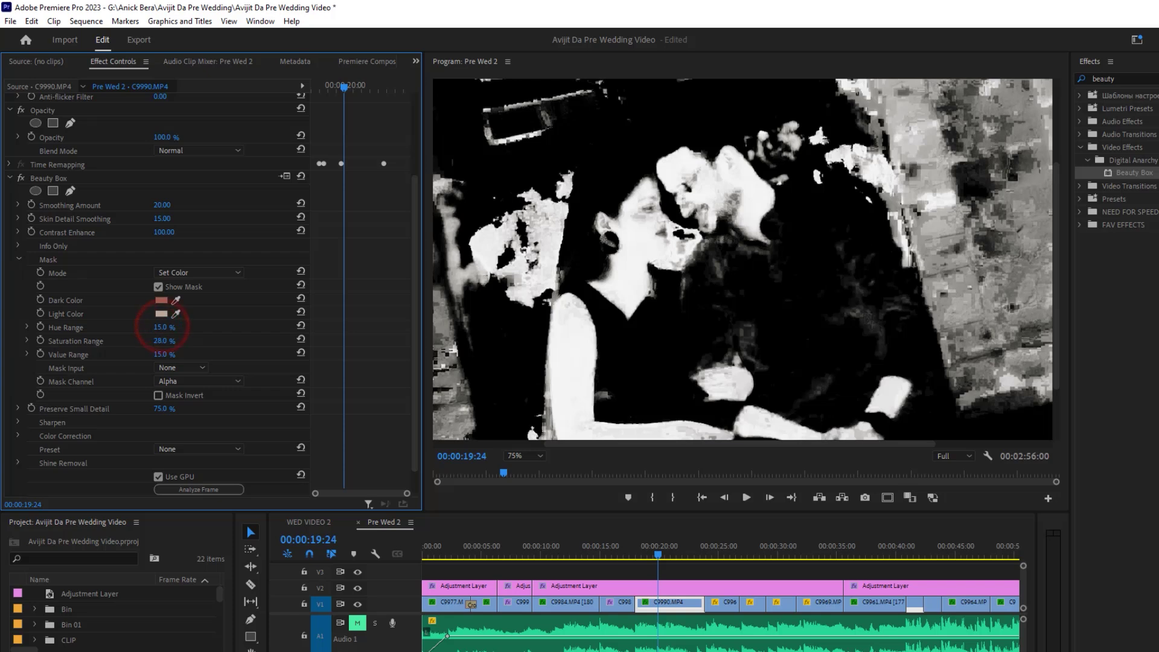
mouse_move(162, 328)
left_mouse_down()
mouse_move(144, 328)
mouse_move(176, 355)
left_mouse_up()
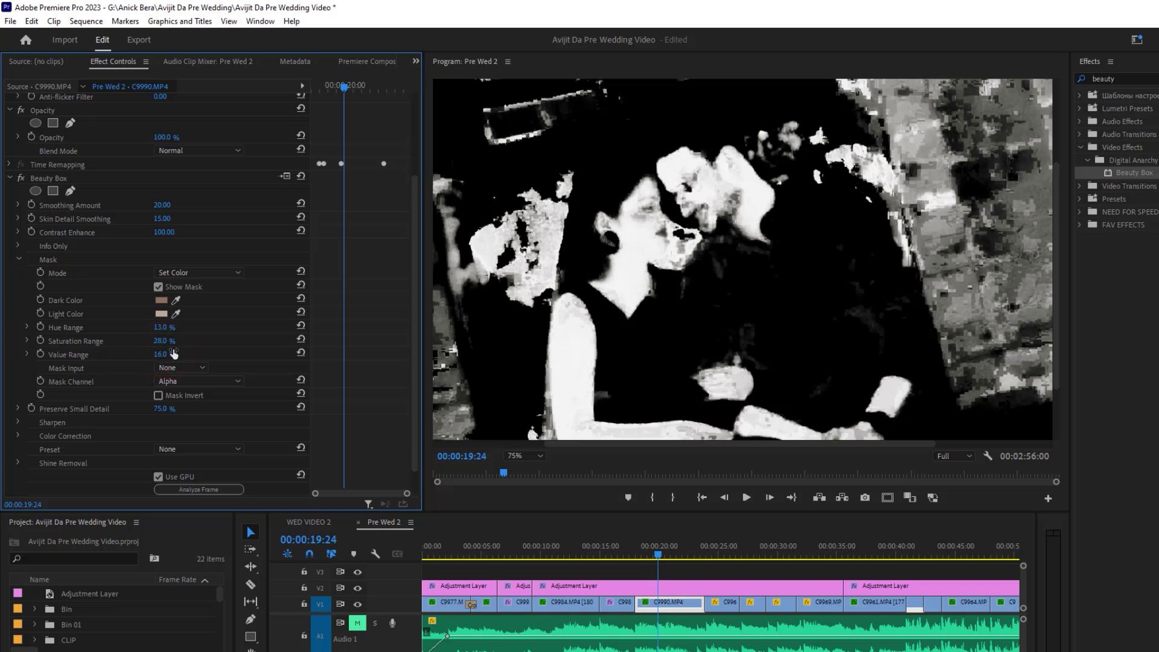
Hide the black-and-white mask preview and set Mask Mode to Off.
left_click(158, 286)
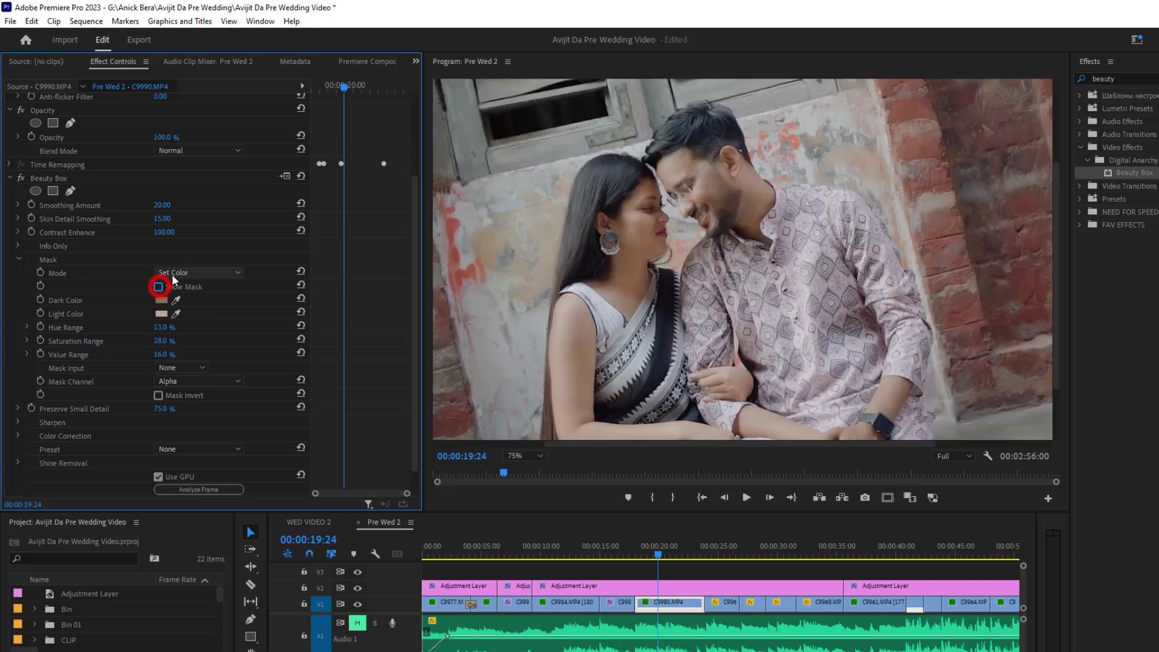
left_click(177, 272)
left_click(197, 284)
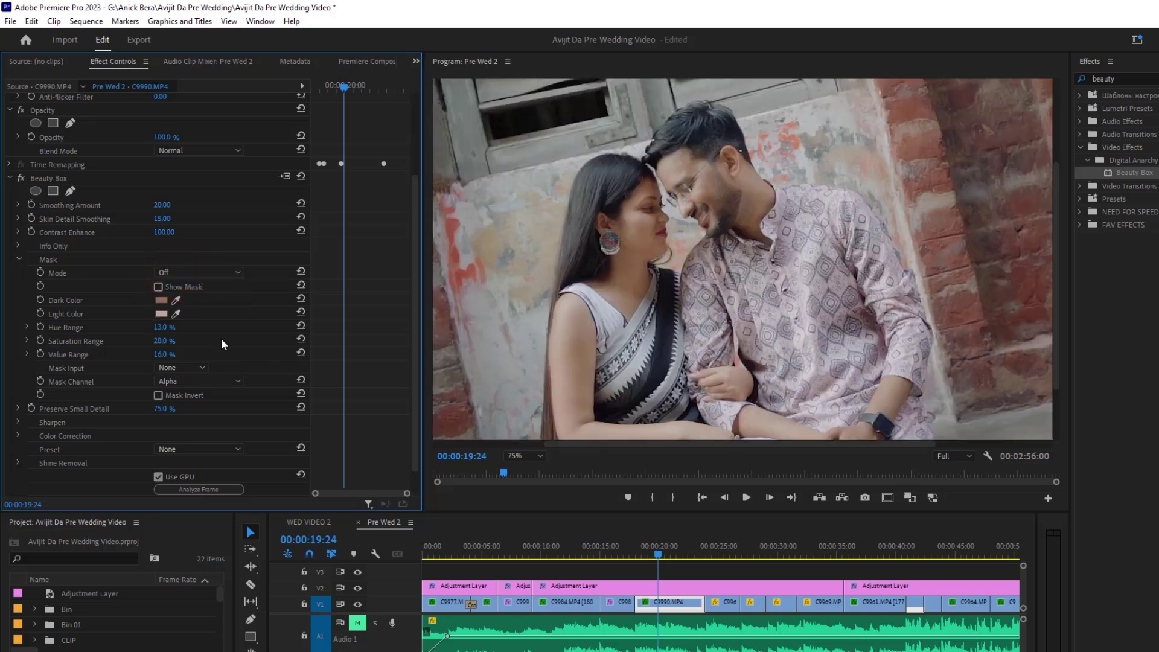
Raise Preserve Small Detail to 83% and enable masked sharpening with Amount 15.
left_click_drag(169, 409, 175, 408)
left_click(18, 422)
scroll(227, 422, "down", 2)
left_click(158, 384)
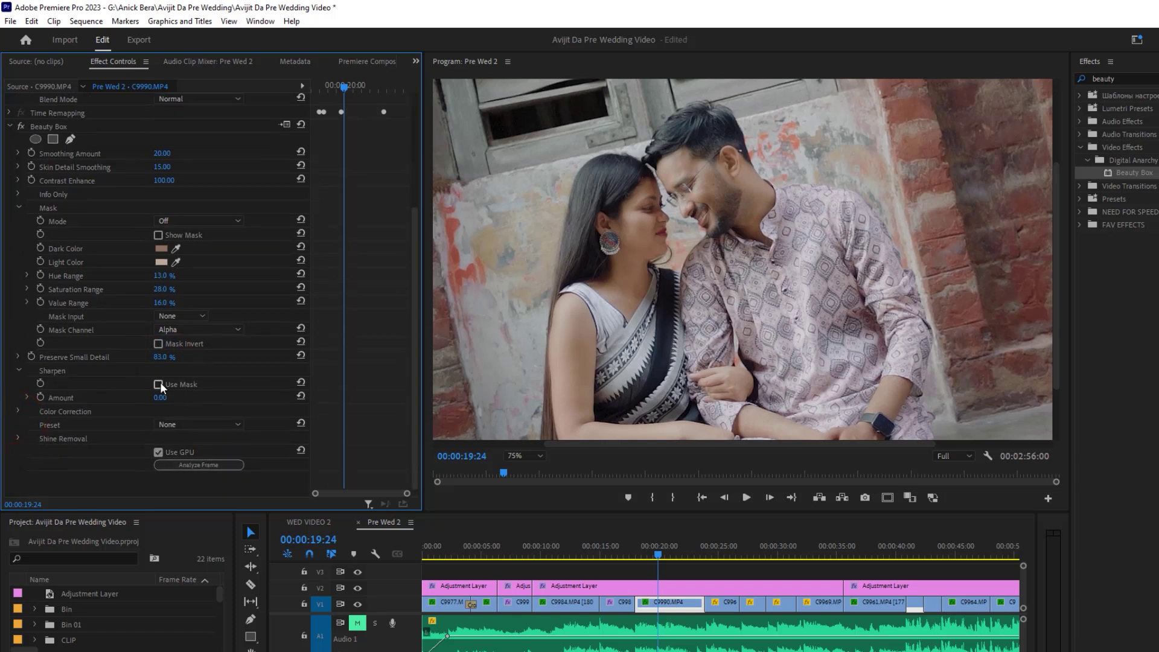
left_click_drag(160, 397, 169, 398)
Enable masked Color Correction with Adjust Saturation 15 and Adjust Brightness 2.
left_click(19, 411)
left_click(158, 424)
scroll(225, 413, "down", 2)
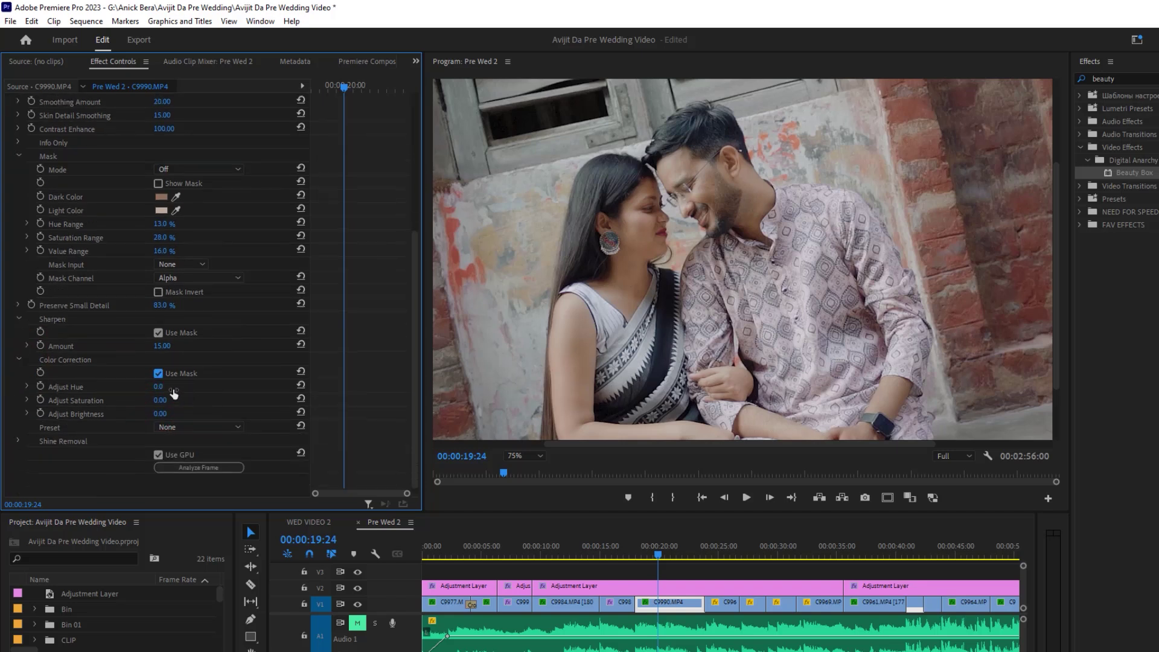
left_click(159, 401)
type("15")
key("Return")
left_click(164, 414)
left_click(220, 410)
Toggle the Beauty Box effect off and on twice to compare before and after.
scroll(245, 392, "up", 4)
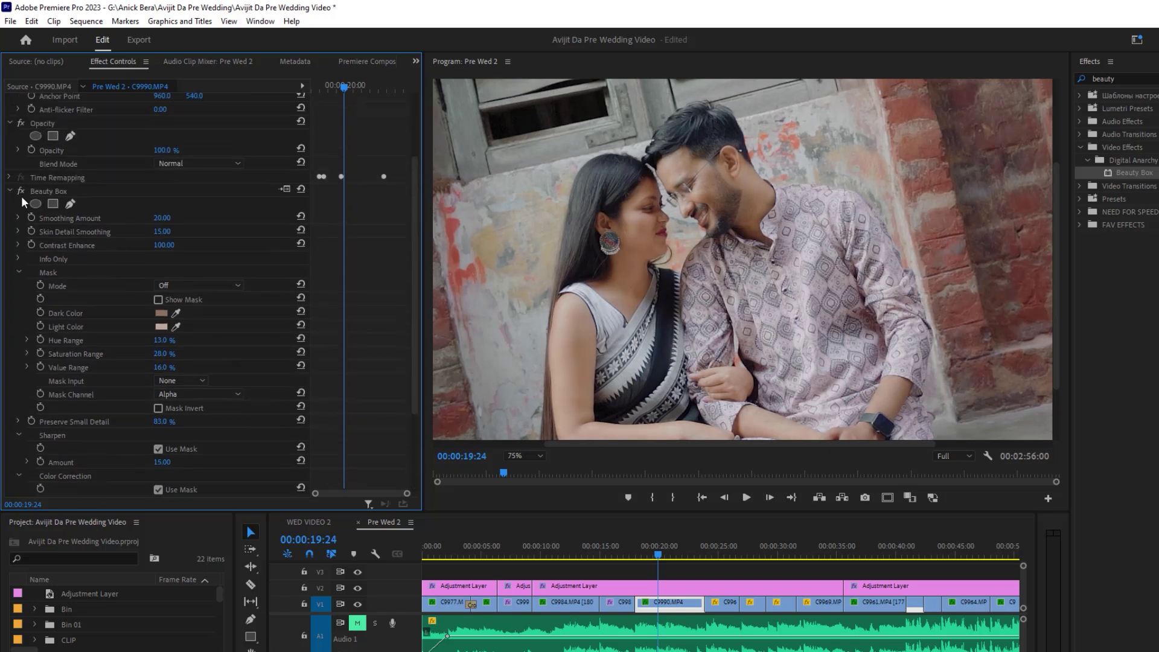
left_click(21, 192)
left_click(21, 193)
left_click(21, 192)
left_click(21, 192)
Change the Color Correction Adjust Brightness value to 3.
scroll(256, 422, "down", 5)
left_click(163, 395)
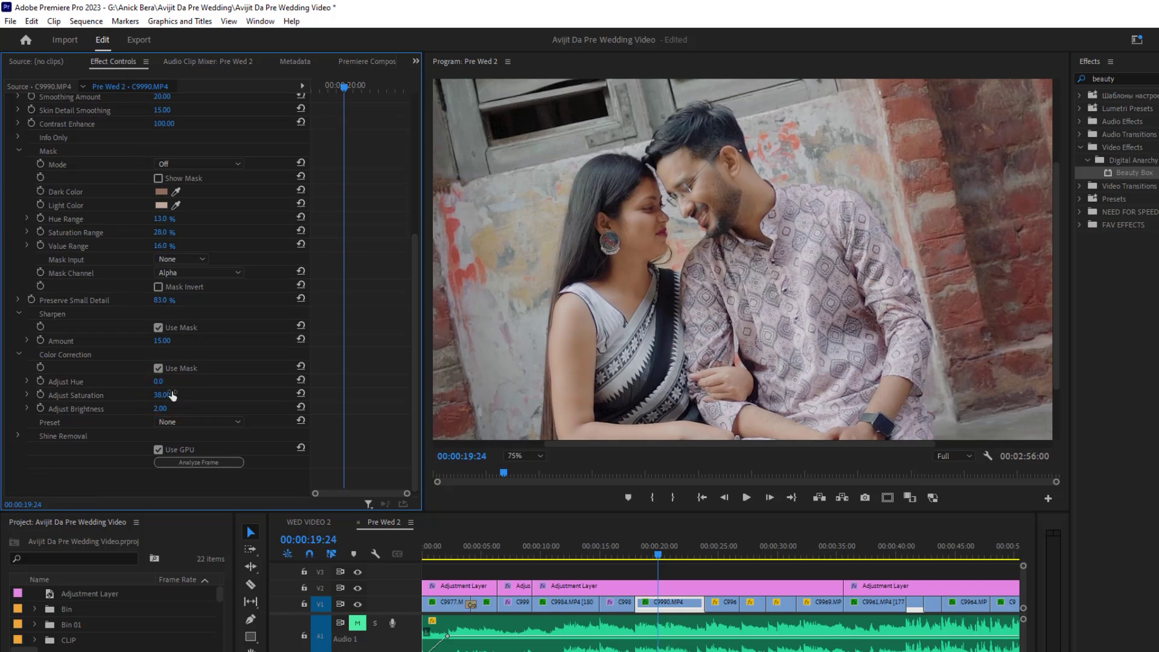
left_click(160, 409)
type("3")
left_click(201, 408)
Switch Beauty Box off and back on for another before/after view.
scroll(253, 357, "up", 3)
scroll(266, 357, "up", 2)
left_click(20, 187)
left_click(20, 186)
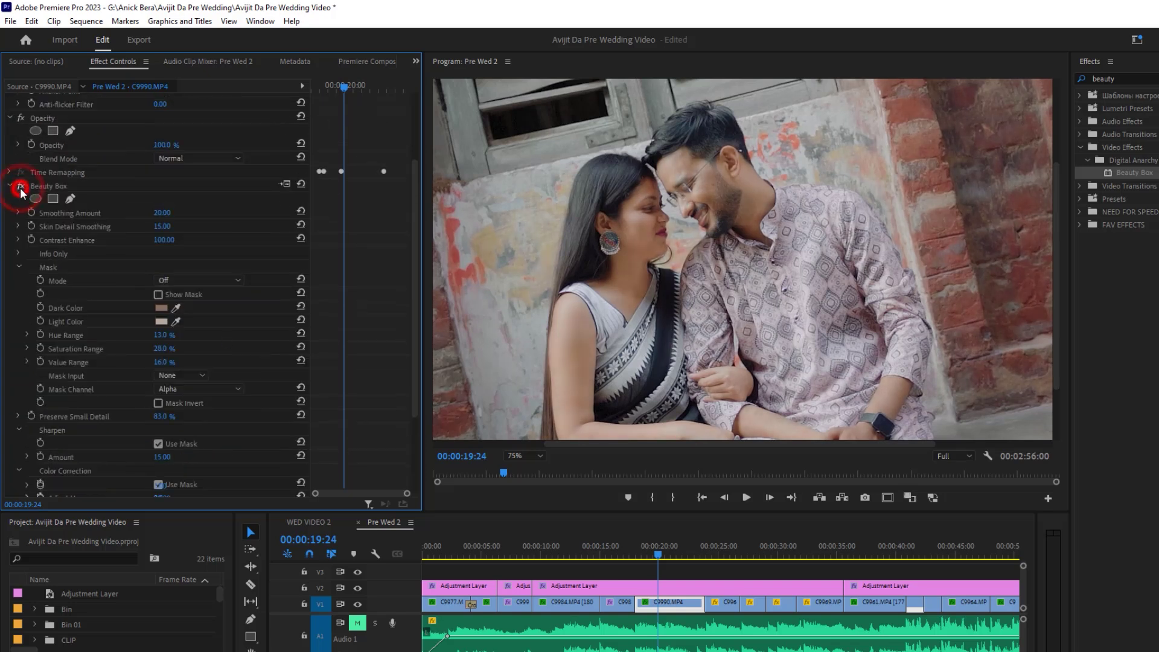
Set the Program monitor zoom to Fit and toggle Beauty Box off and on.
left_click(519, 456)
left_click(528, 469)
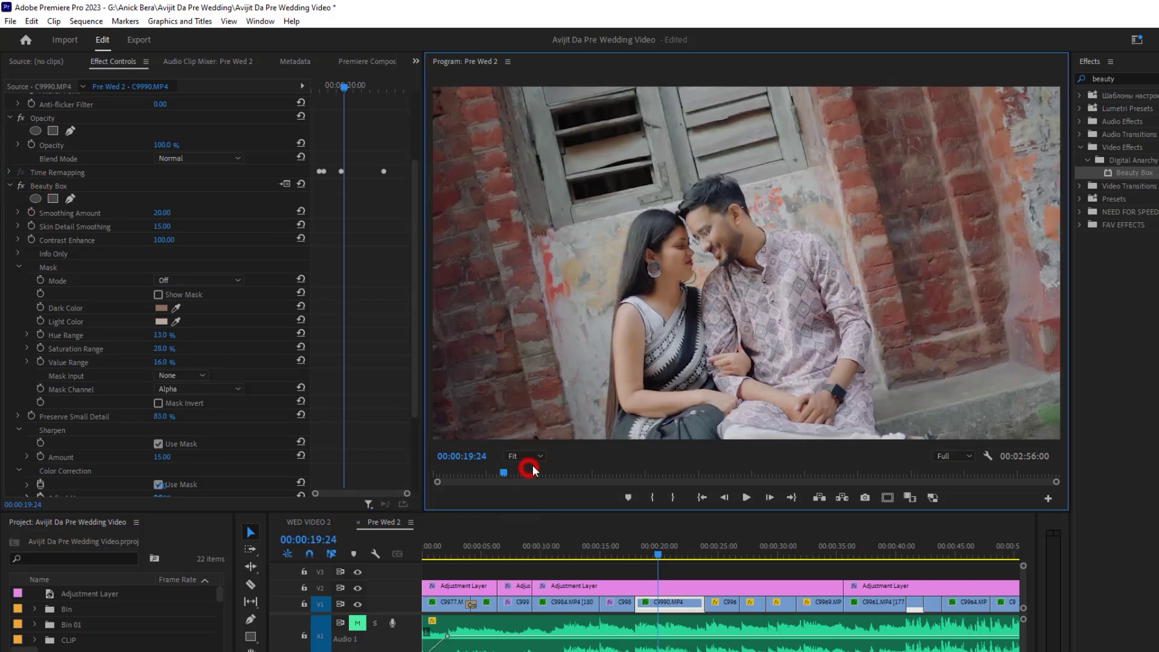
left_click(20, 187)
left_click(22, 188)
Play the clip from 00:00:18:07, stopping at 00:00:20:18 to review the smoothing.
left_click(641, 552)
key("space")
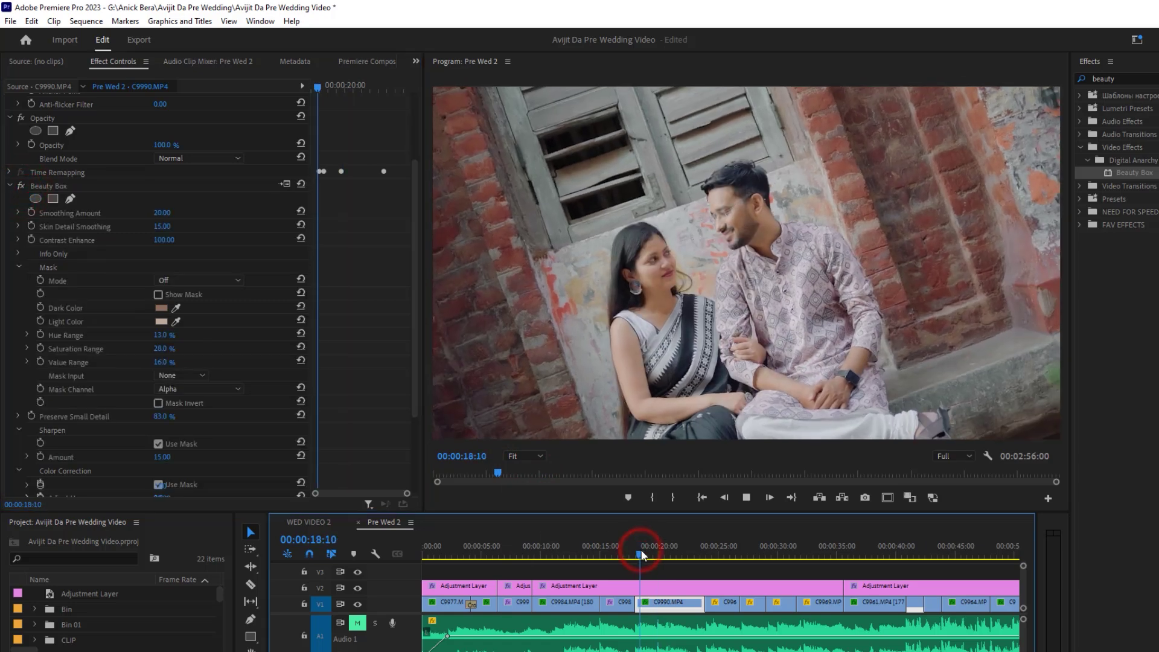
left_click(644, 550)
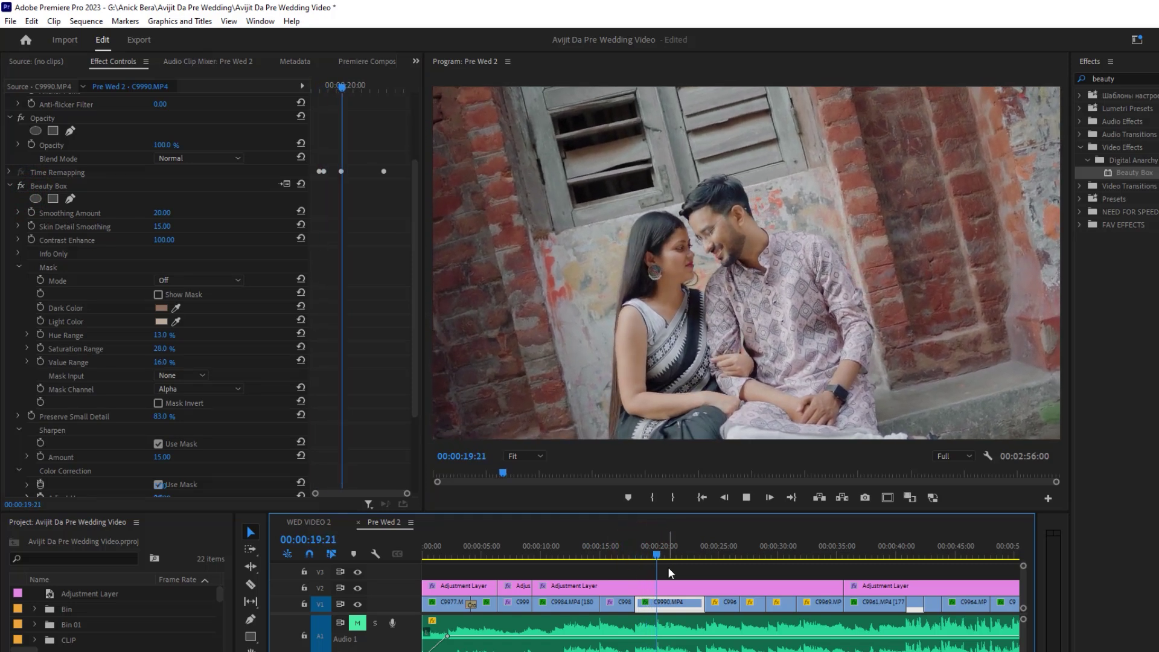
key("space")
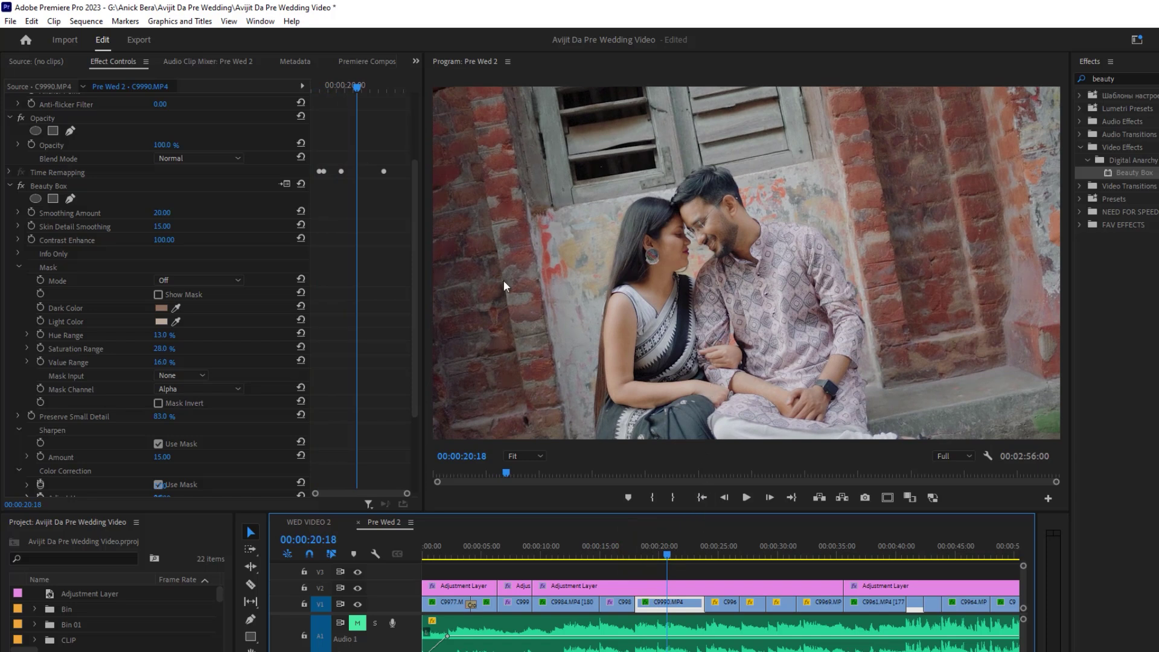
Draw a closed freeform Beauty Box mask path around the couple.
left_click(71, 201)
left_click(541, 446)
left_click_drag(577, 294, 577, 239)
left_click_drag(634, 141, 704, 149)
left_click_drag(815, 133, 863, 186)
left_click_drag(911, 342, 898, 403)
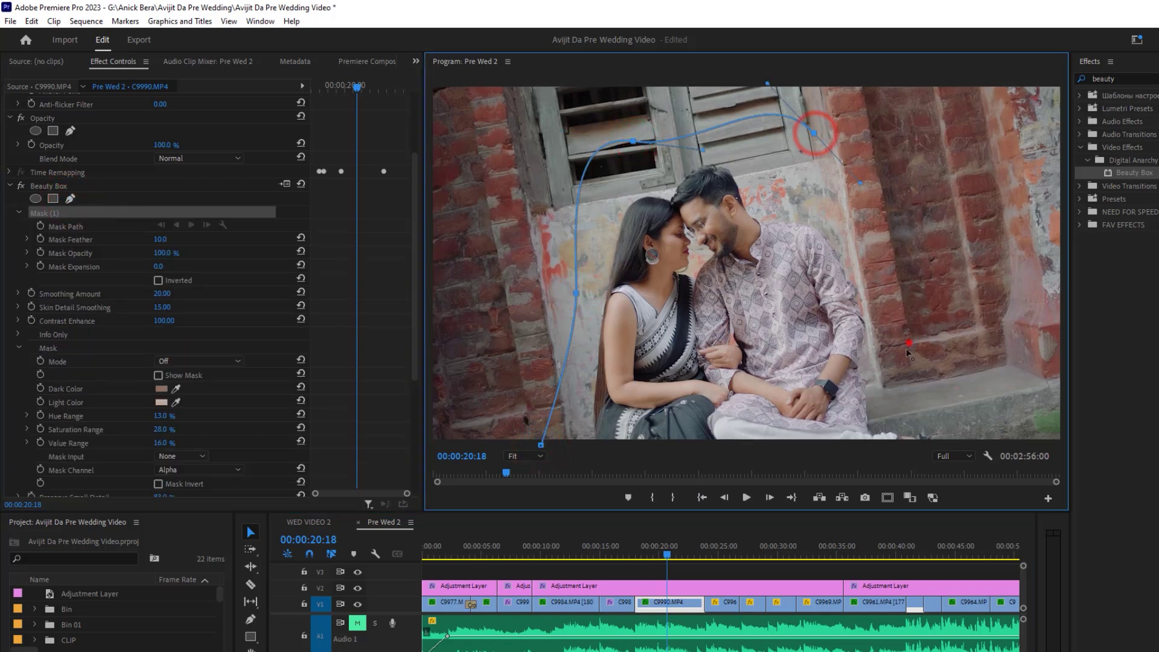
left_click(901, 443)
left_click(541, 445)
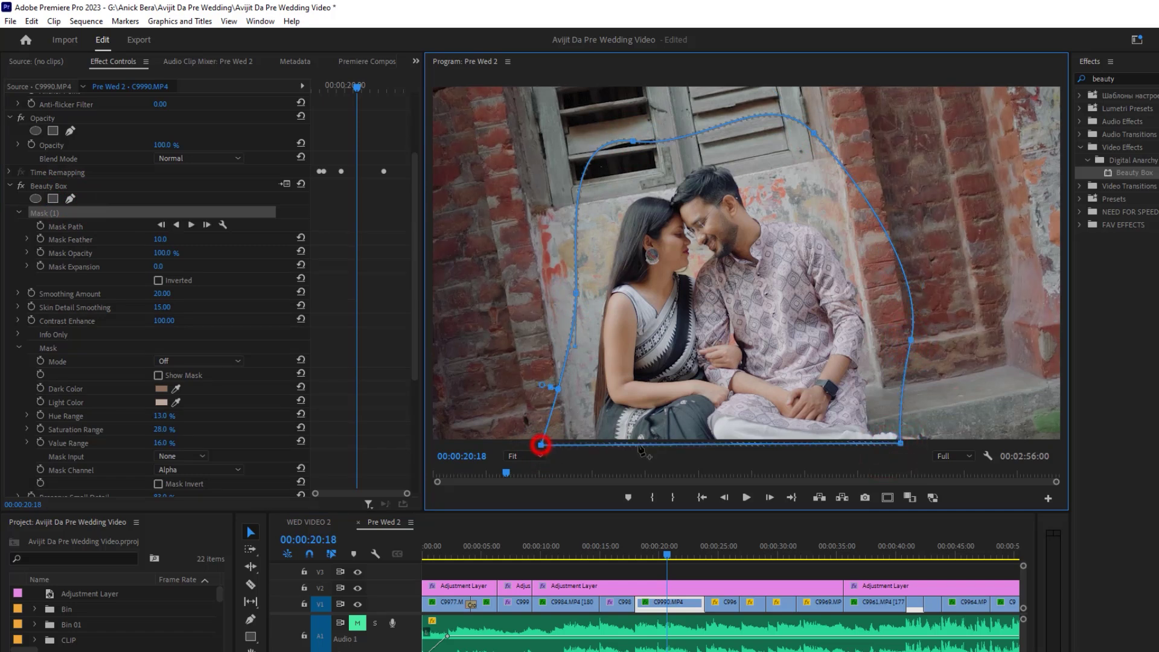
Set Mask Feather to 104, nudge the top point upward, and play from 00:00:18:07.
left_click(163, 237)
left_click_drag(164, 238, 181, 238)
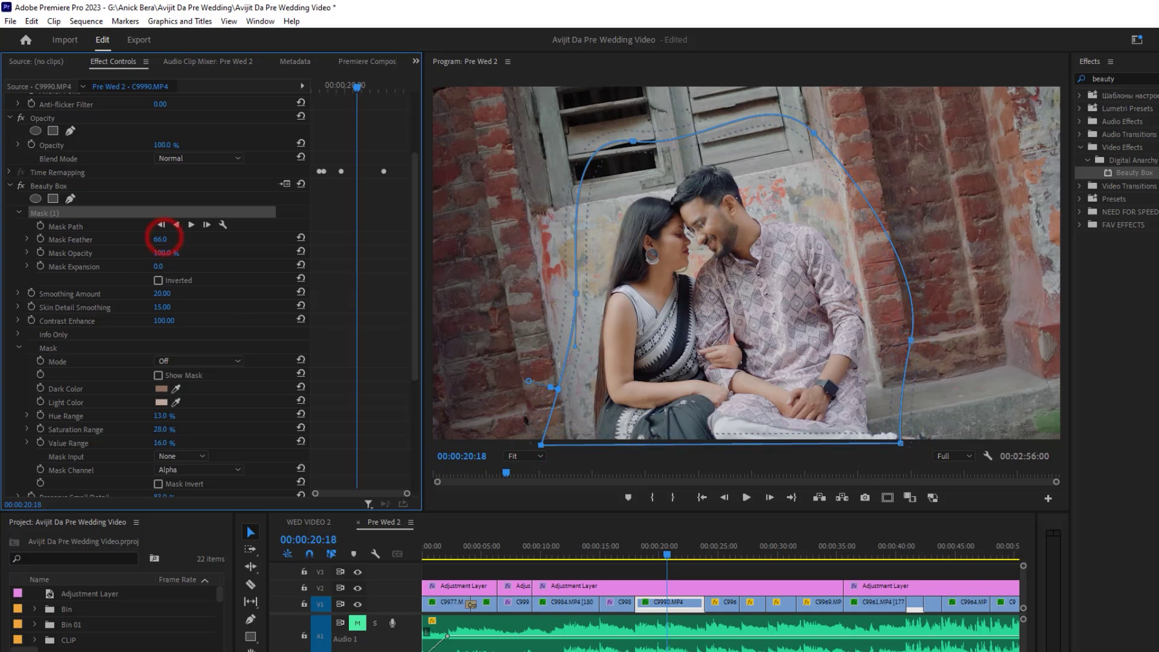
left_click_drag(633, 141, 636, 133)
left_click(643, 551)
key("space")
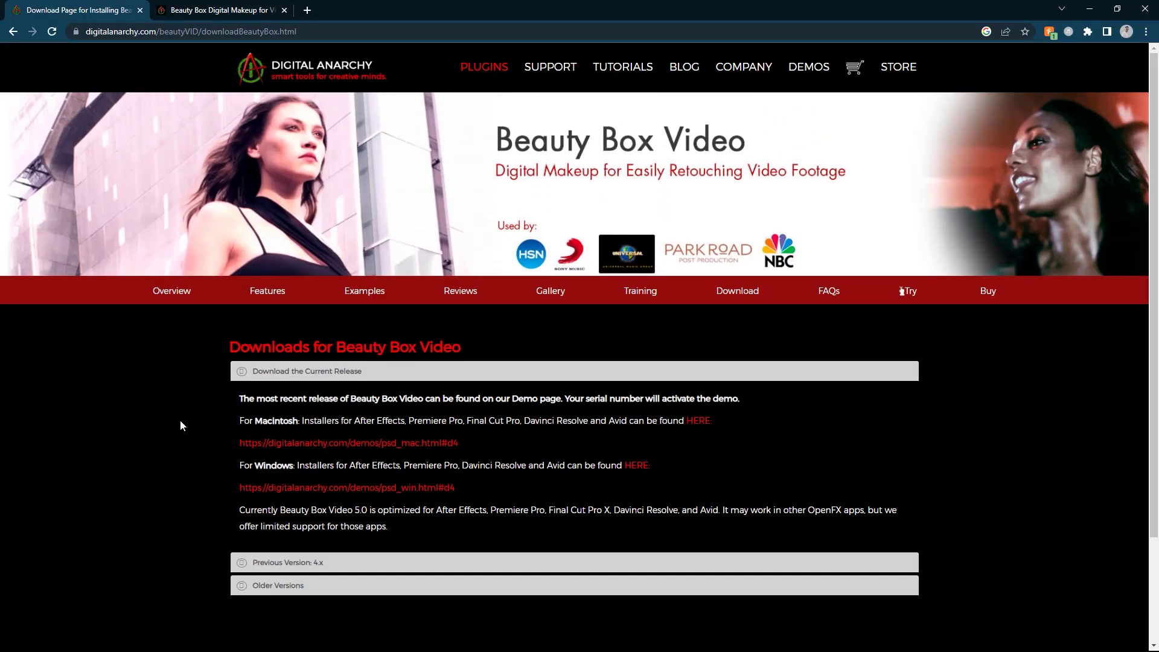
Open the Windows demos page and download the Beauty Box Video 5.0.9 for After Effects / Premiere Pro demo.
left_click_drag(238, 423, 293, 422)
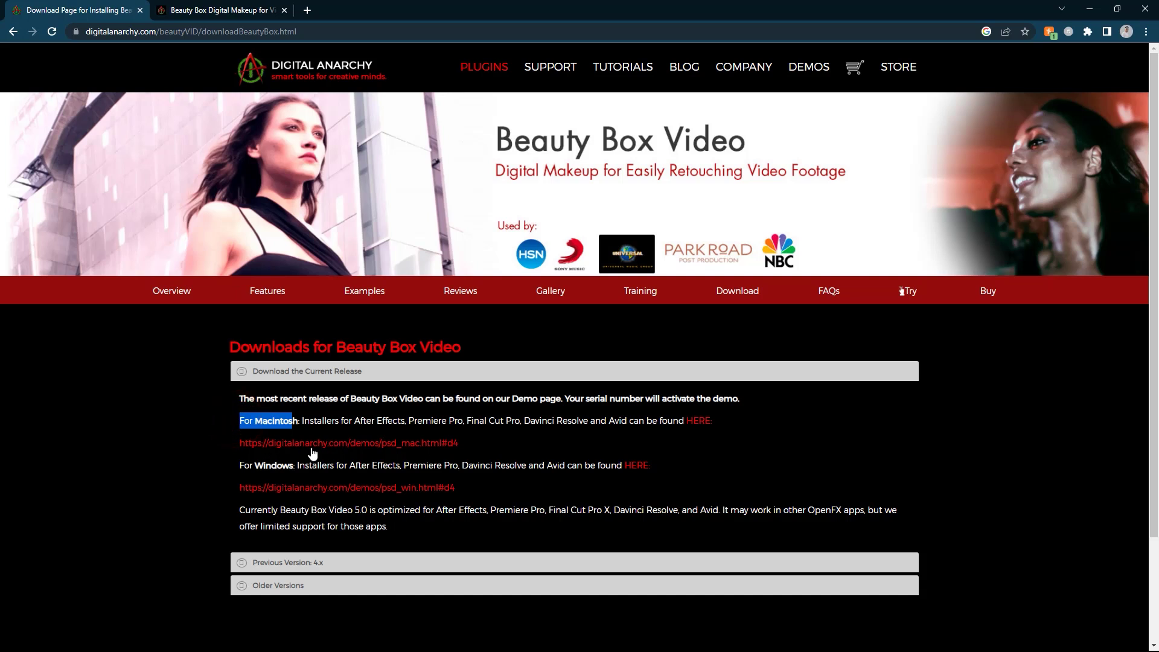
left_click_drag(240, 465, 295, 465)
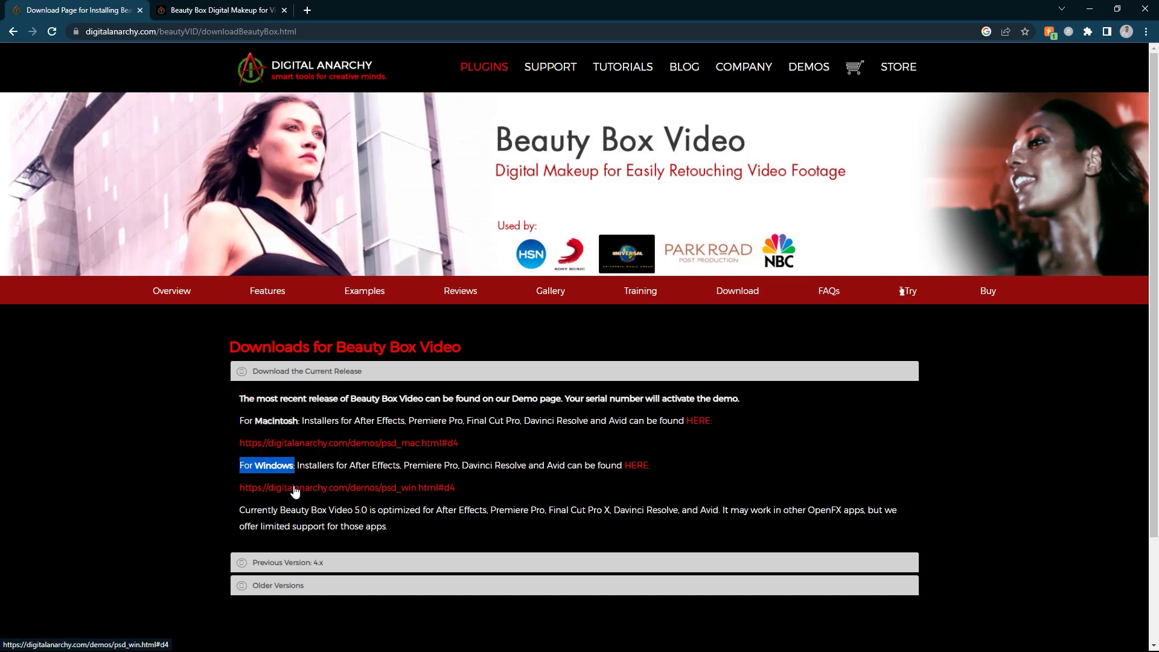
left_click(296, 489)
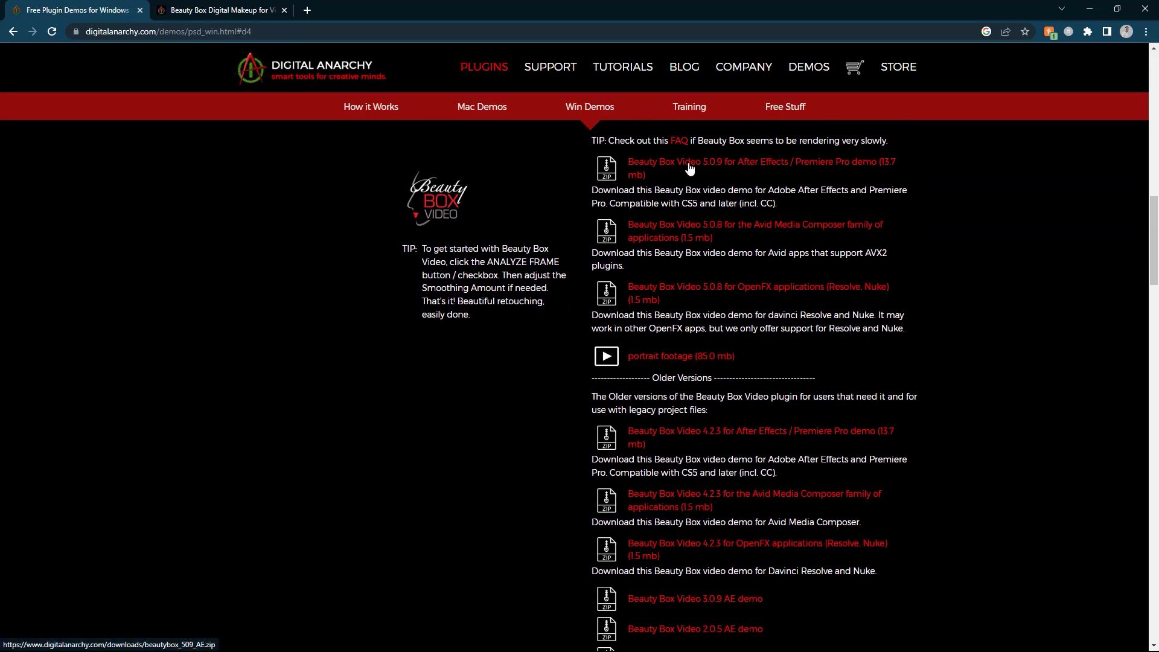
left_click(640, 167)
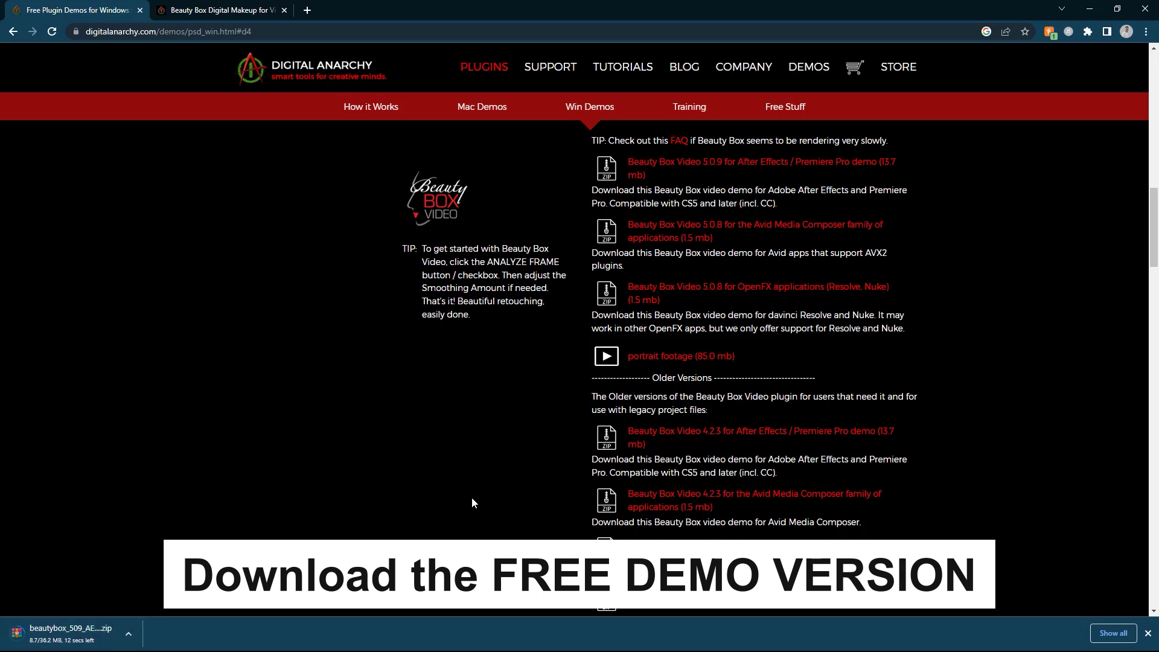
scroll(535, 384, "up", 1)
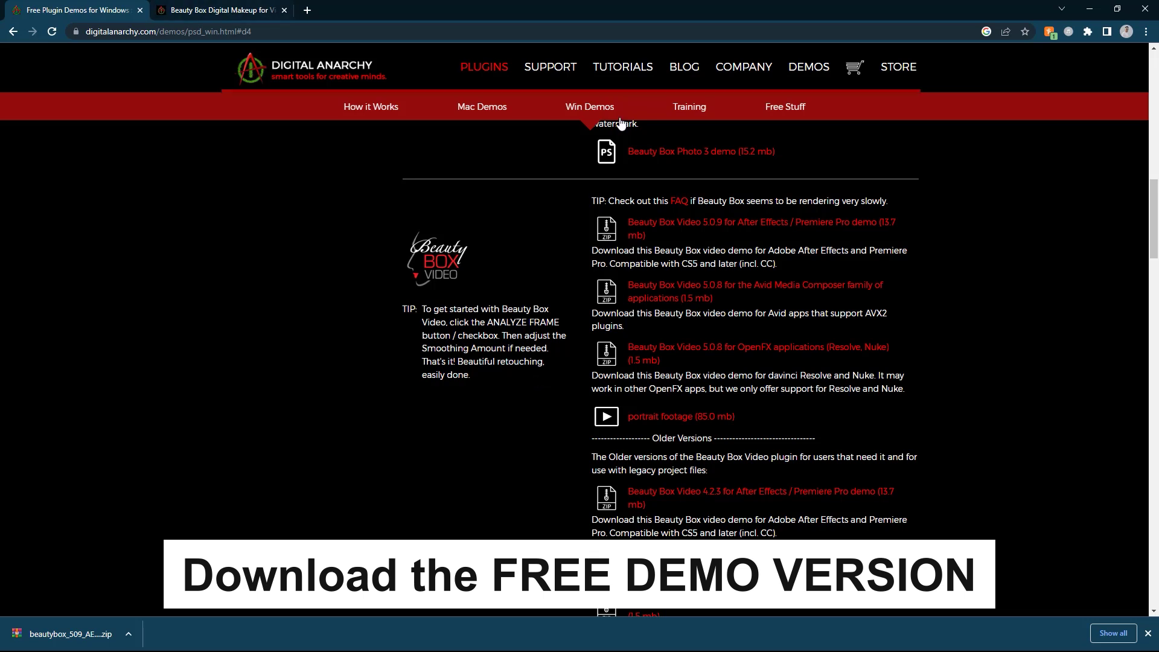
Open the Digital Anarchy STORE and select the Beauty Box Video 5.0 product card.
mouse_move(858, 71)
left_click(912, 68)
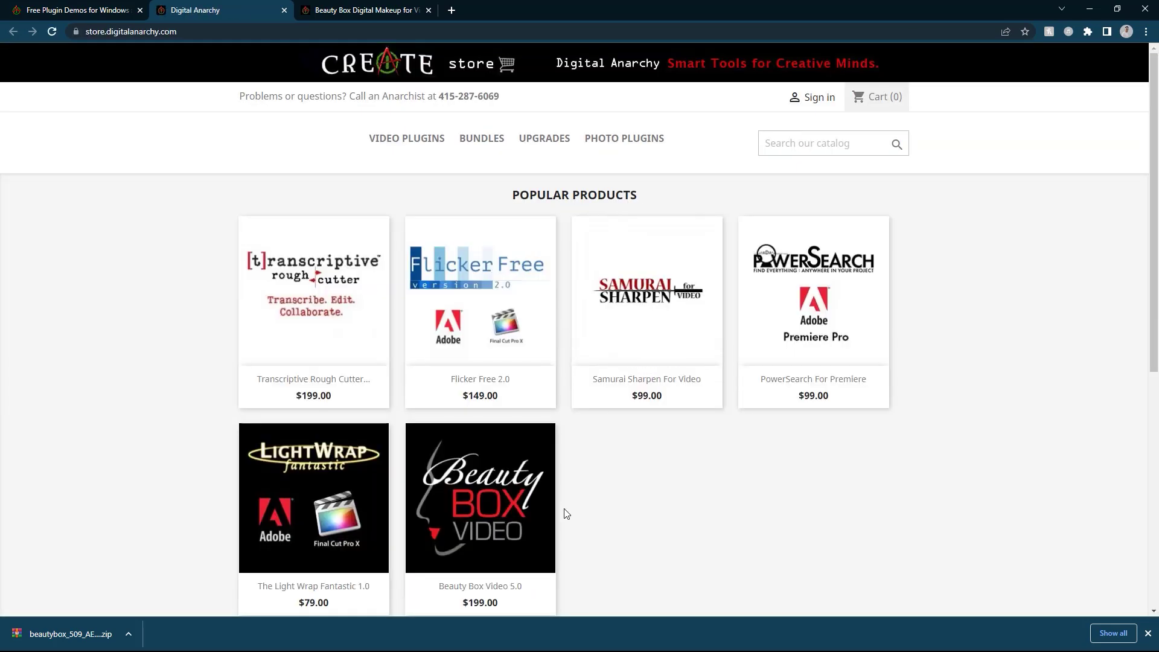
scroll(513, 519, "down", 1)
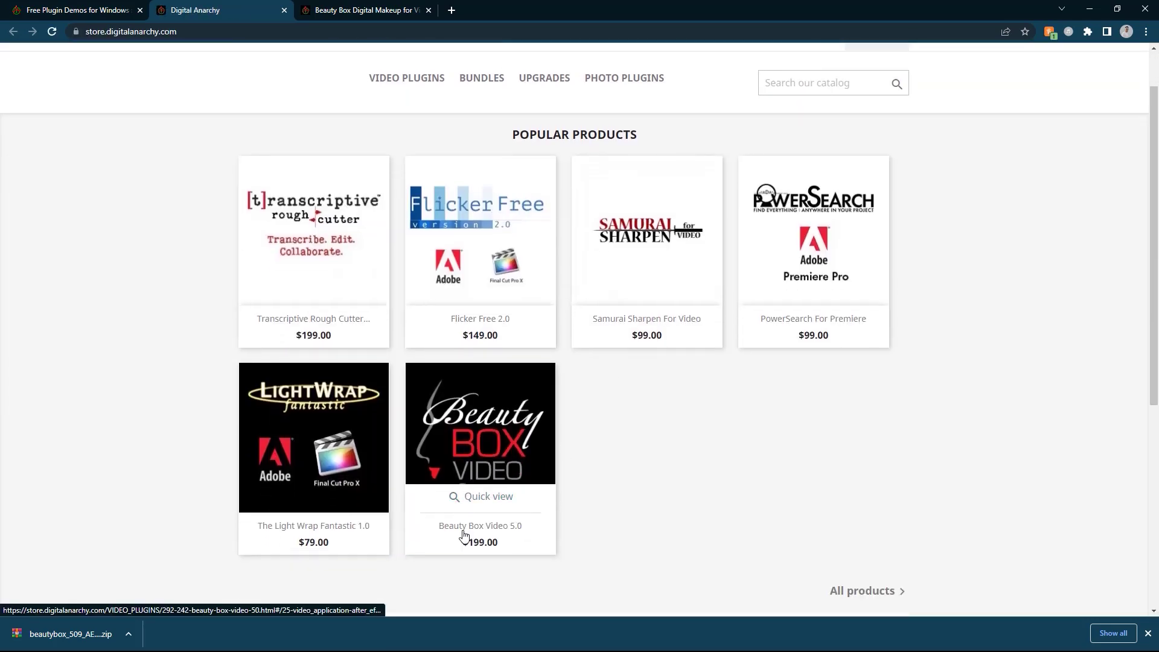
left_click(490, 453)
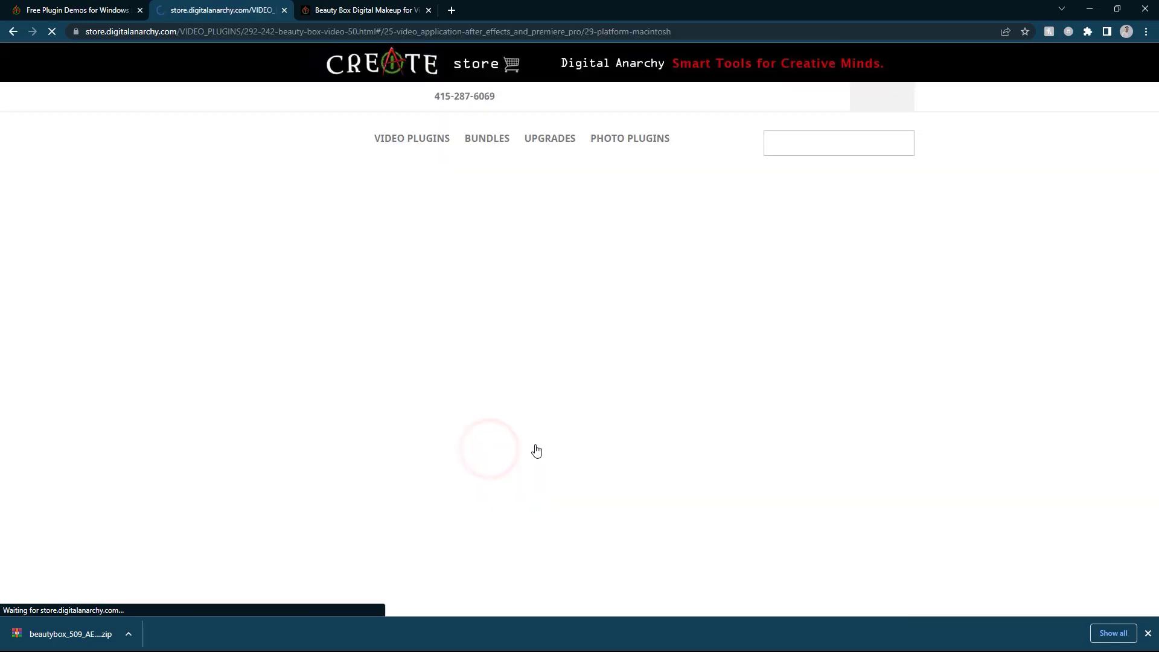